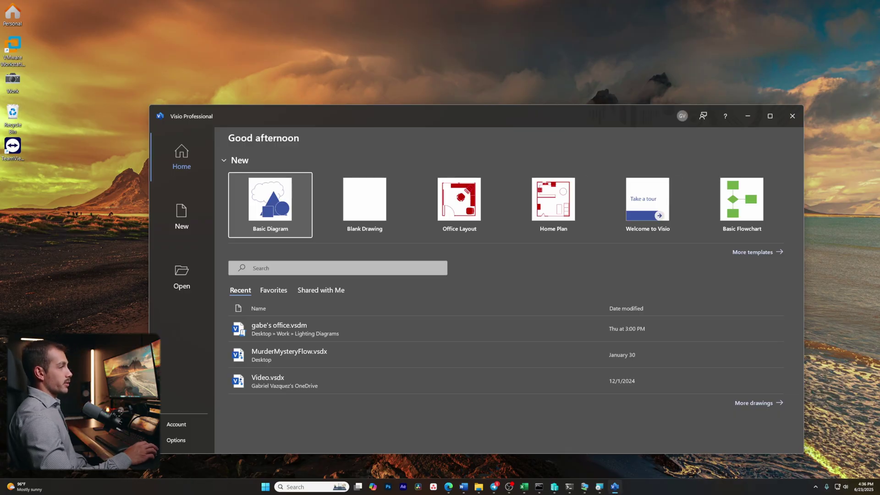
# Maximize Visio, search the online templates for 'floor plan' and preview the Floor Plan template
pyautogui.click(771, 117)
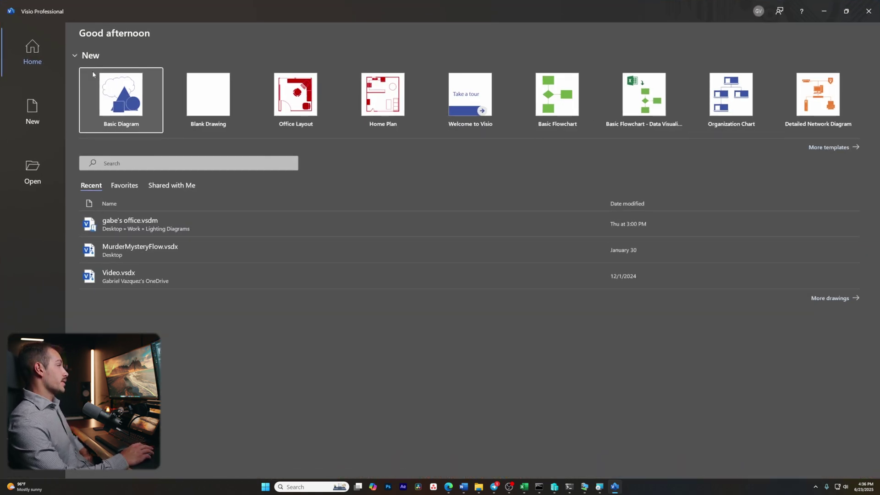
pyautogui.click(172, 162)
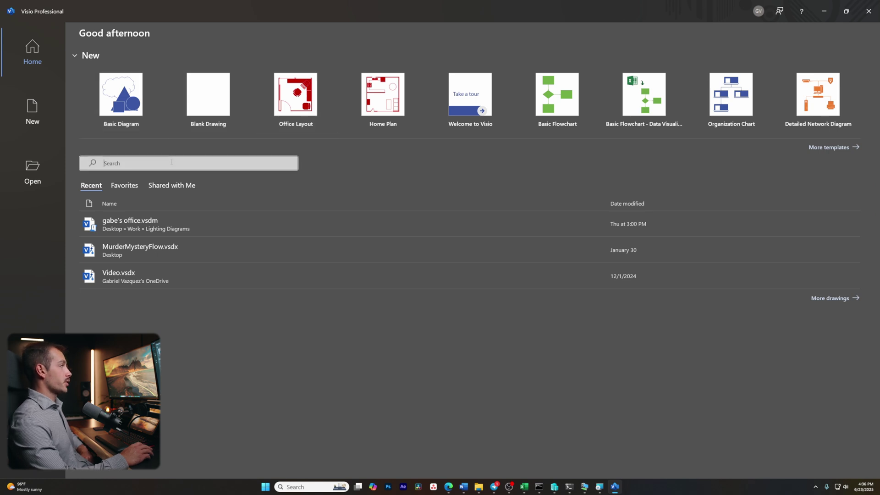
pyautogui.write('floor plan')
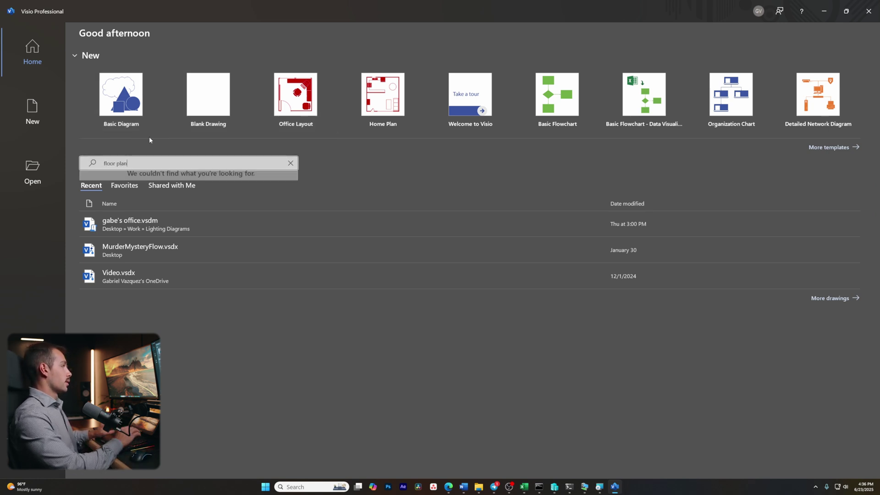
pyautogui.click(57, 117)
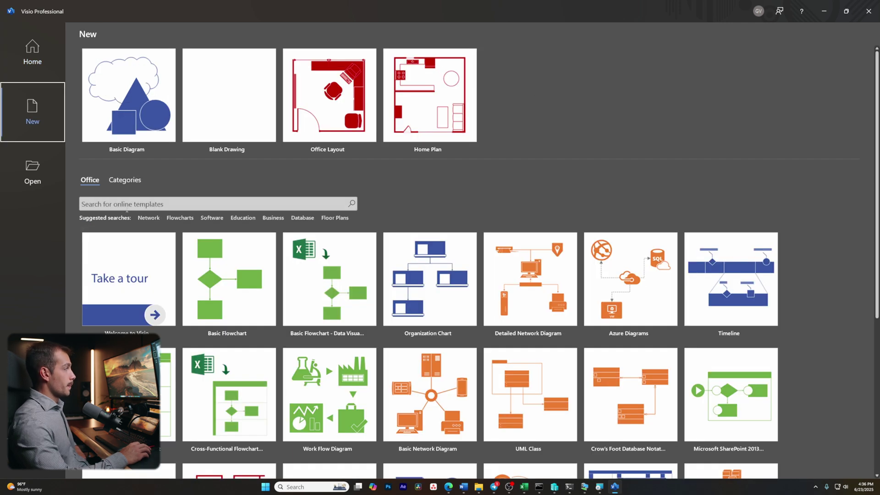
pyautogui.write('floor plan')
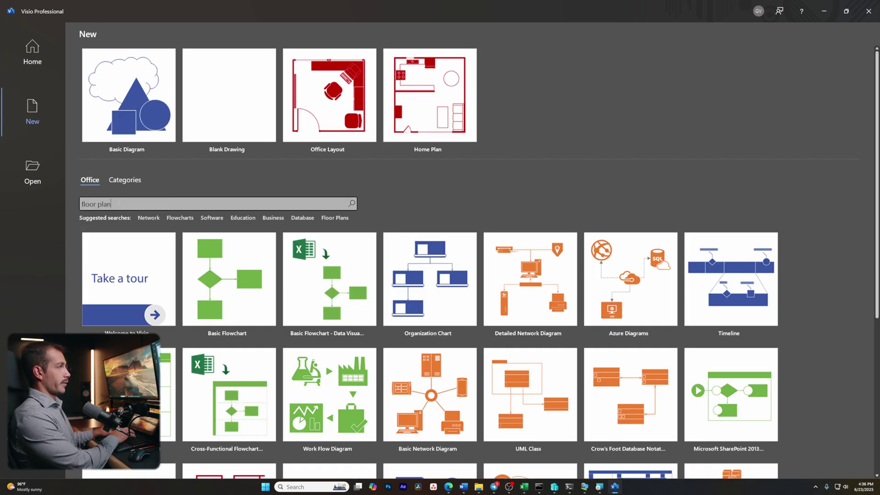
pyautogui.press('Return')
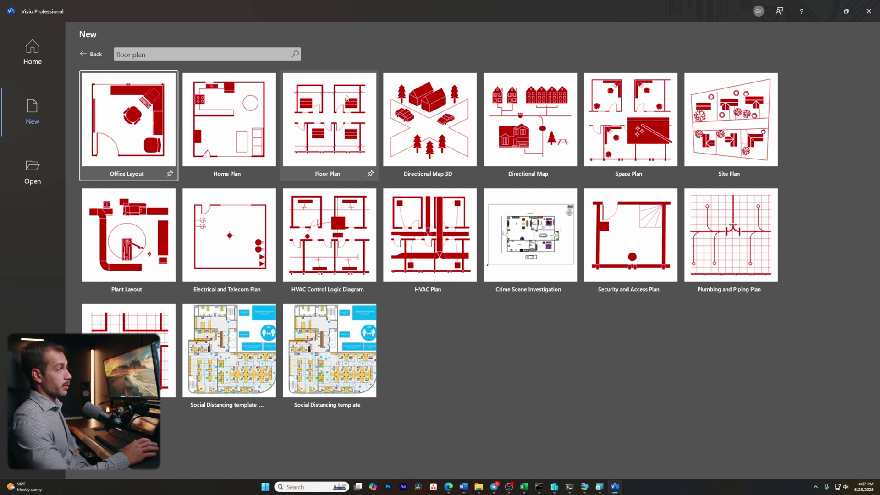
pyautogui.click(346, 120)
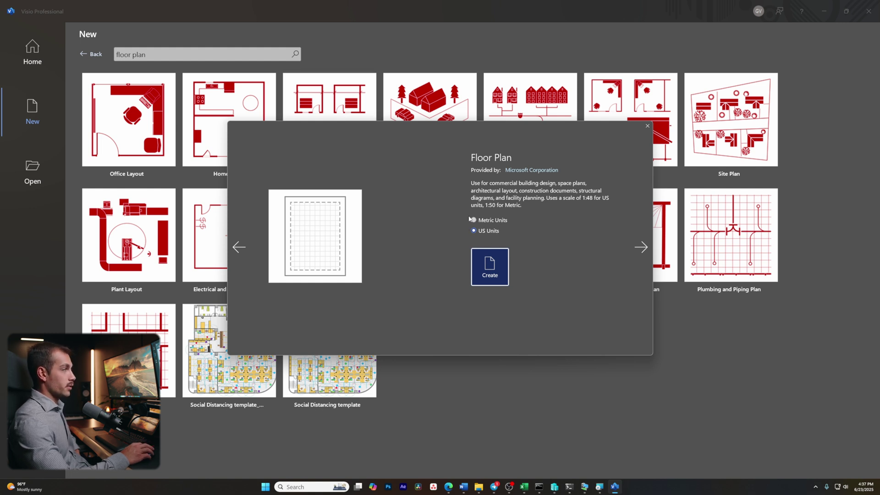
# Create the Floor Plan drawing and drag a Room shape onto the page
pyautogui.click(487, 272)
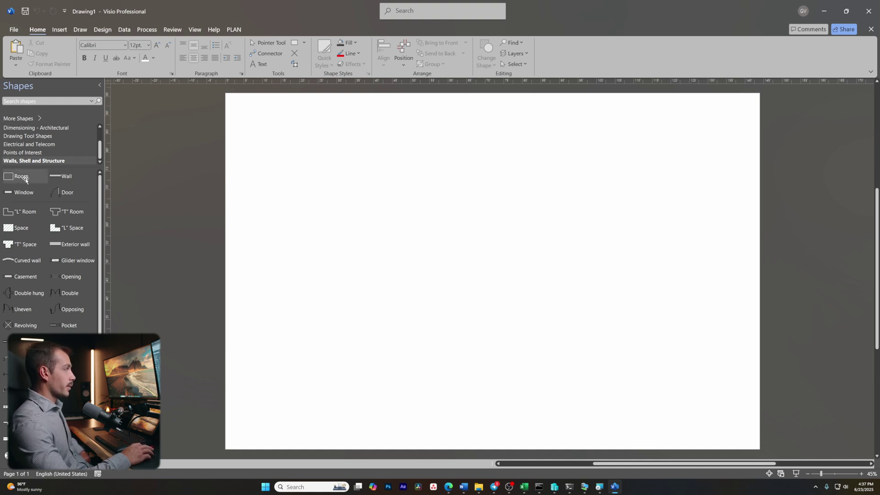
pyautogui.moveTo(25, 179); pyautogui.dragTo(579, 216)
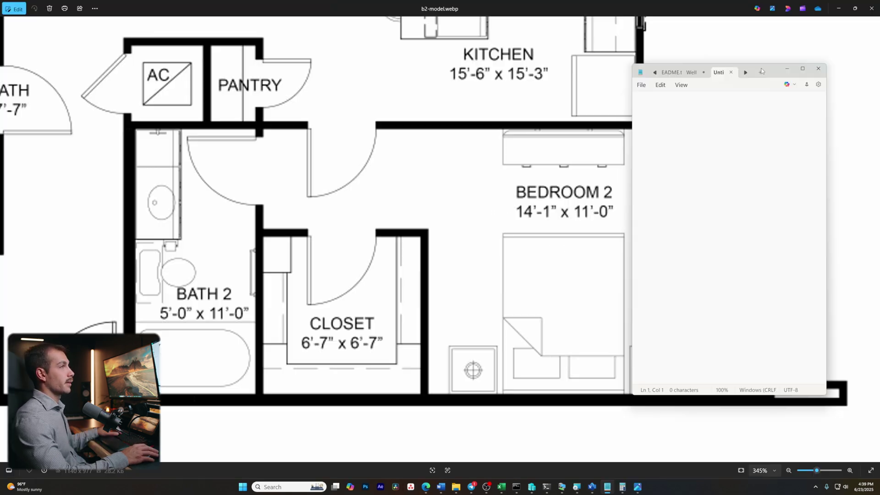
# Move Notepad lower to uncover the b2-model.webp plan and launch Calculator
pyautogui.moveTo(764, 71); pyautogui.dragTo(743, 249)
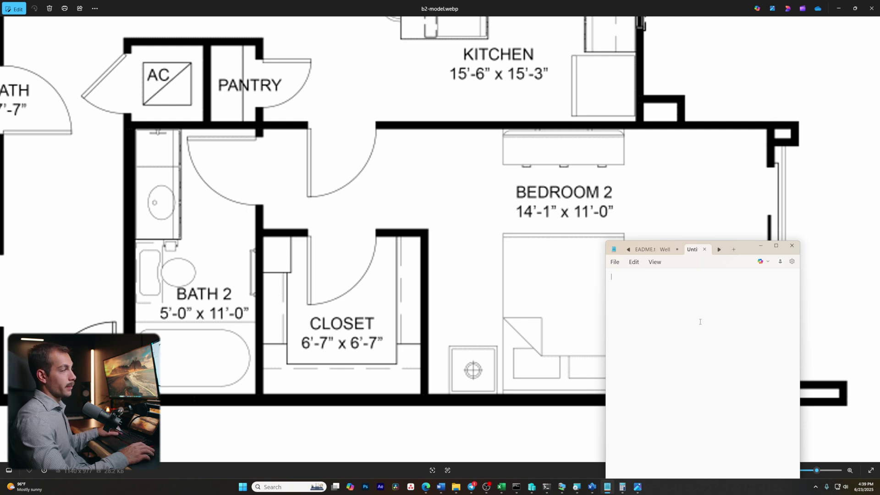
pyautogui.press('XF86Calculator')
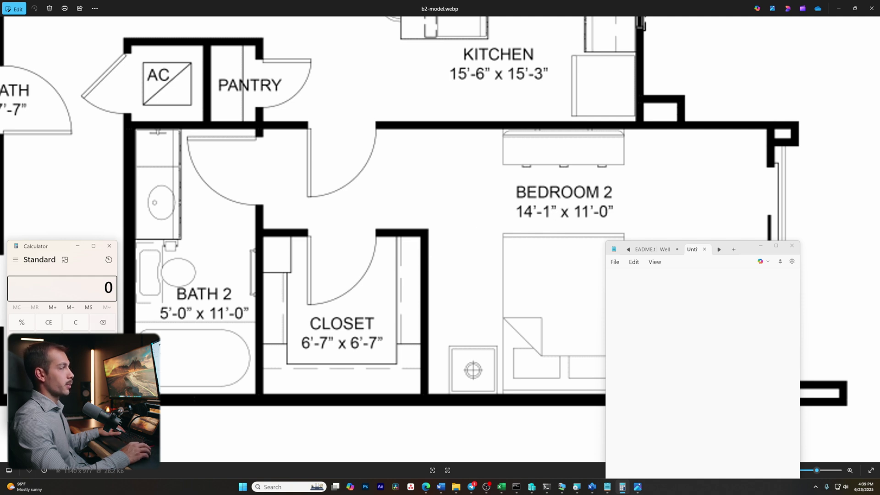
# Compute 14 × 12 + 1 = 169 and record 169" in Notepad
pyautogui.write('14 × ')
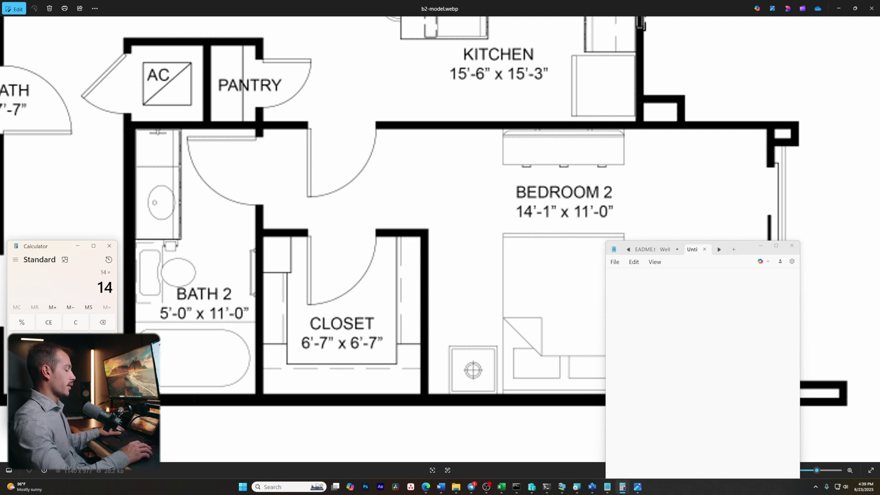
pyautogui.write('12')
pyautogui.press('Return')
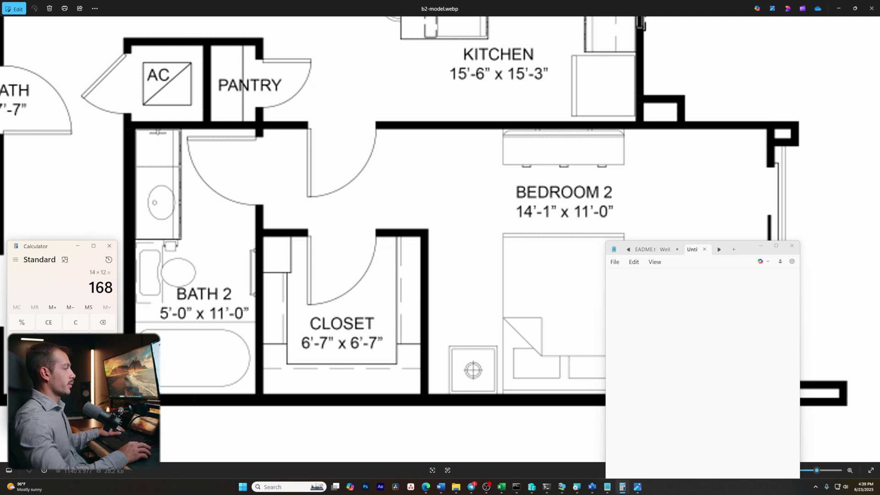
pyautogui.write('1')
pyautogui.press('Return')
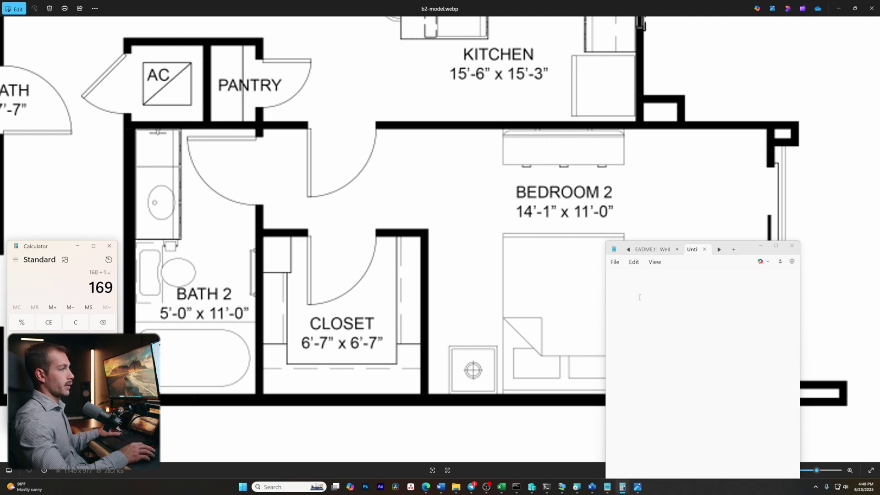
pyautogui.click(639, 297)
pyautogui.write('1')
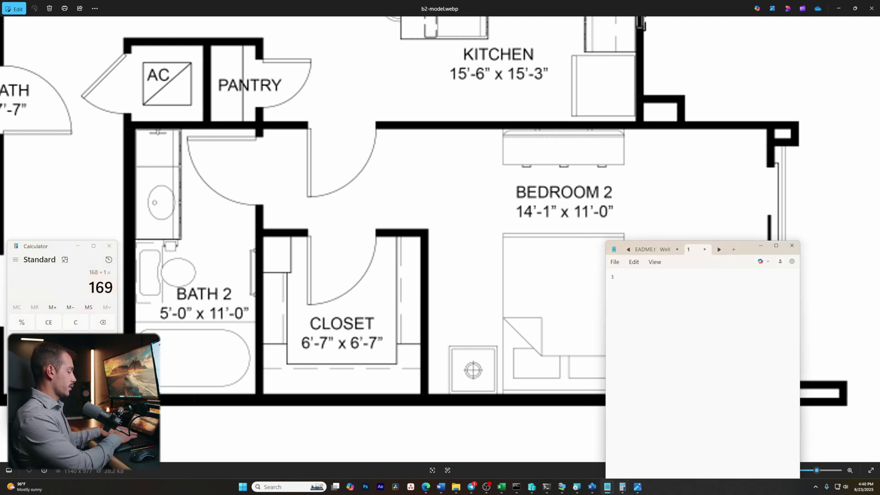
pyautogui.write('69"')
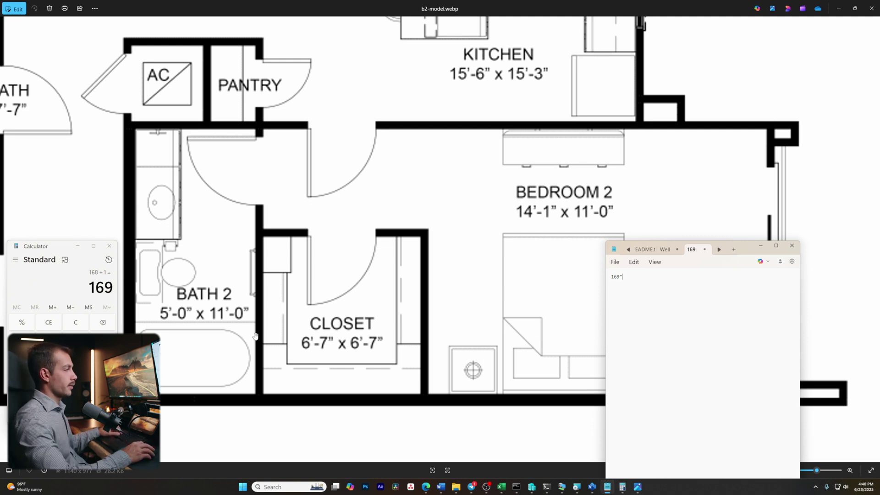
# Add 72 and 7 inches to get 248 and replace the Notepad figure with 248
pyautogui.hotkey('alt', 'Tab')
pyautogui.press('+')
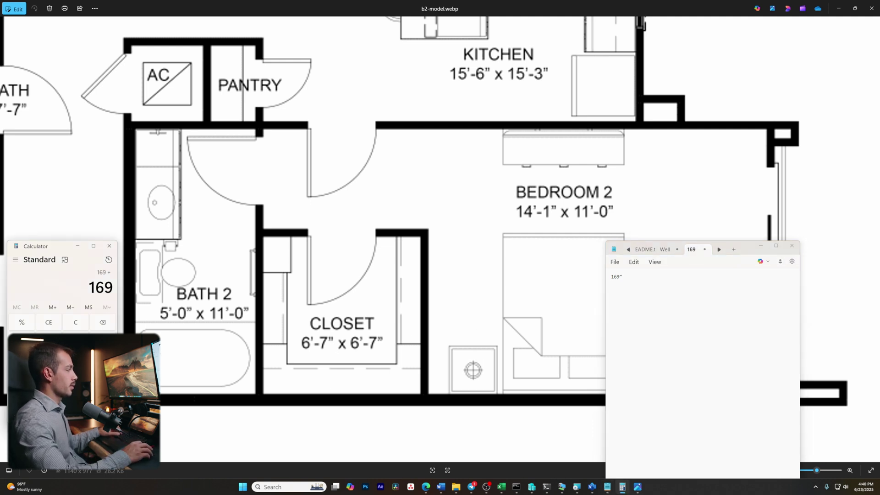
pyautogui.press('7')
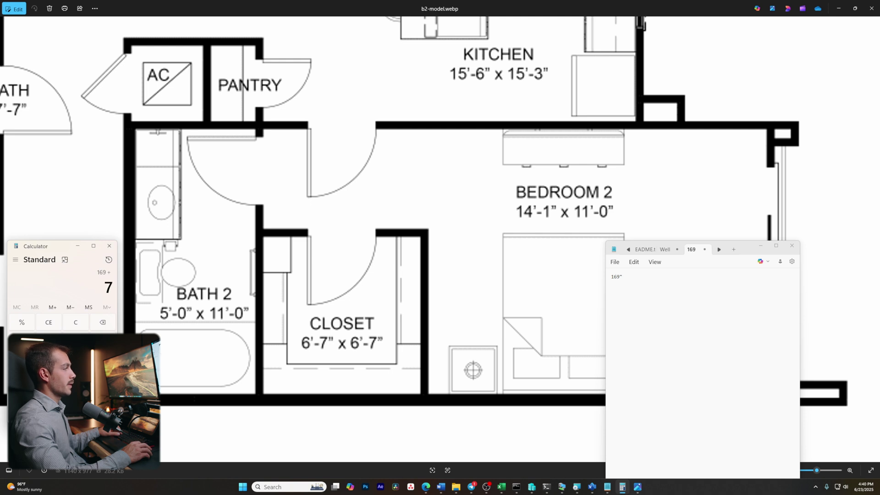
pyautogui.press('2')
pyautogui.press('+')
pyautogui.press('7')
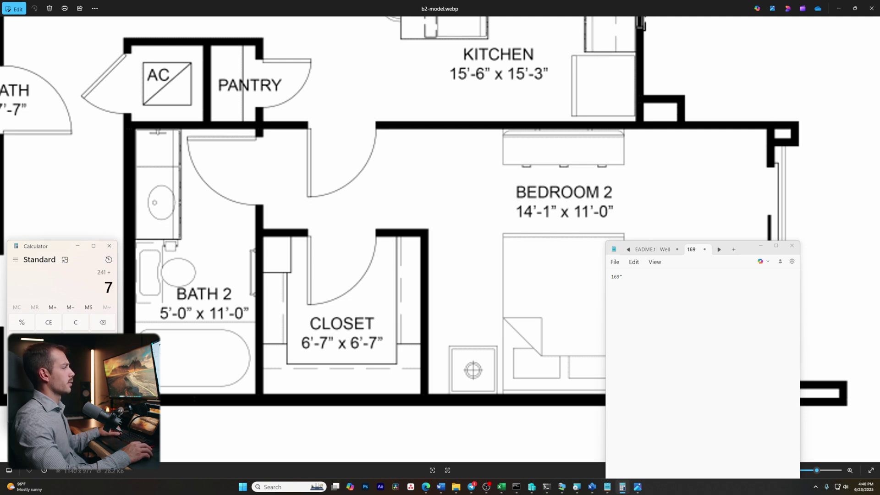
pyautogui.press('Return')
pyautogui.moveTo(620, 278); pyautogui.dragTo(613, 279)
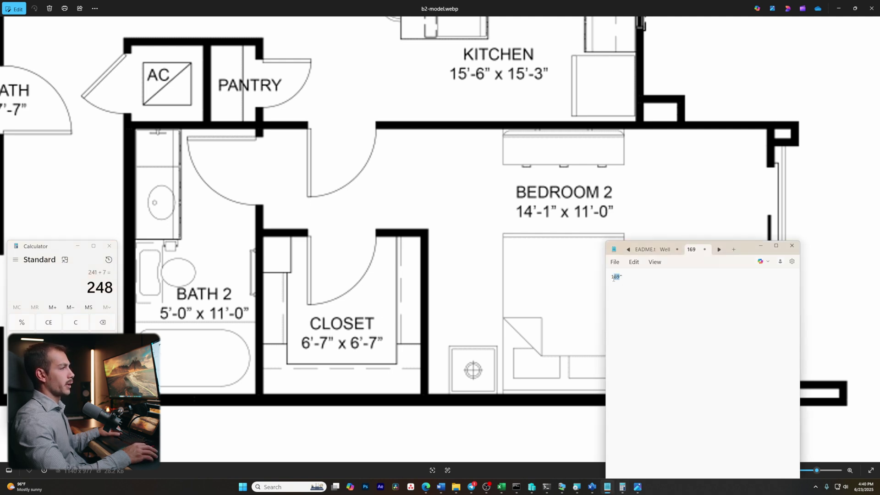
pyautogui.write('24')
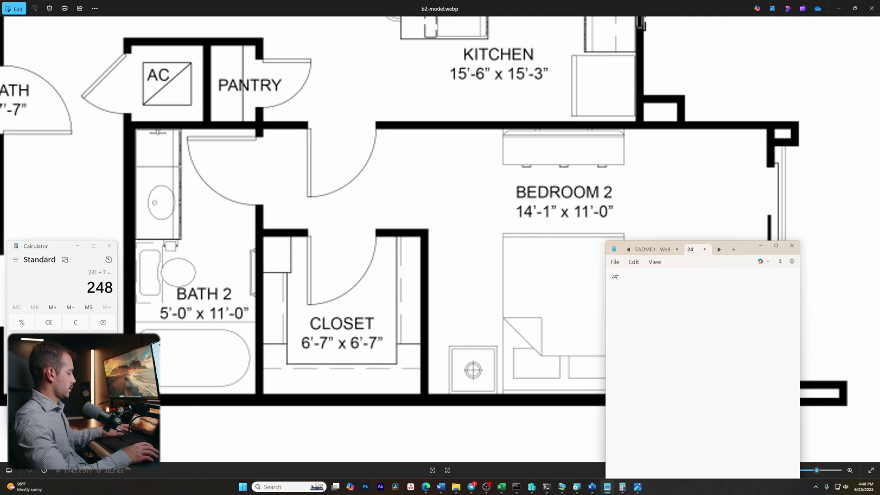
pyautogui.write('8')
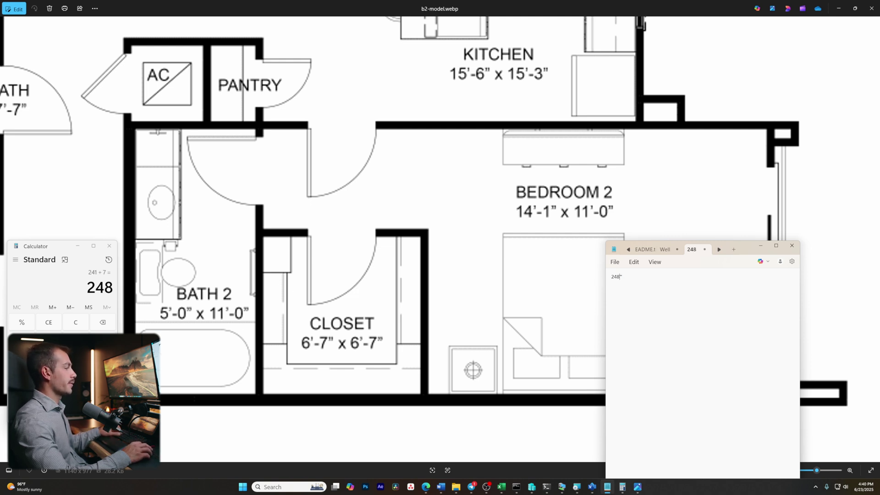
# Add 60 inches for a 308 total and update the Notepad length to 308
pyautogui.click(102, 407)
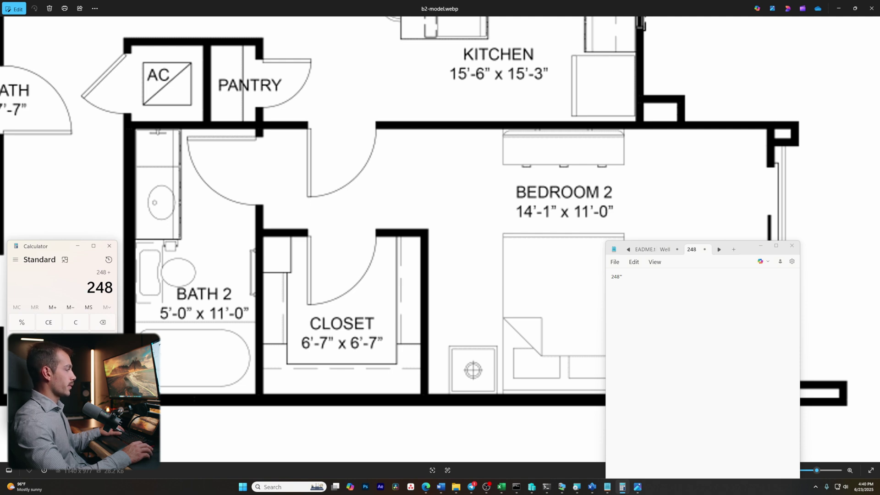
pyautogui.press('6')
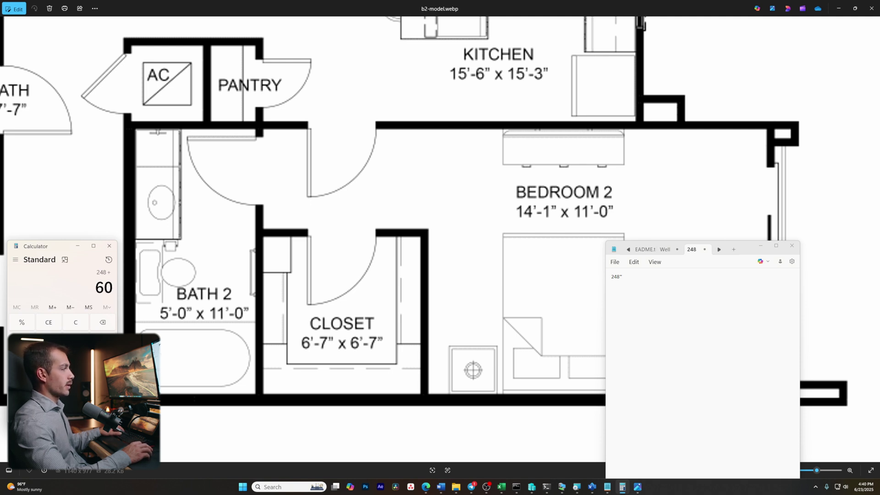
pyautogui.press('Return')
pyautogui.moveTo(58, 249); pyautogui.dragTo(58, 256)
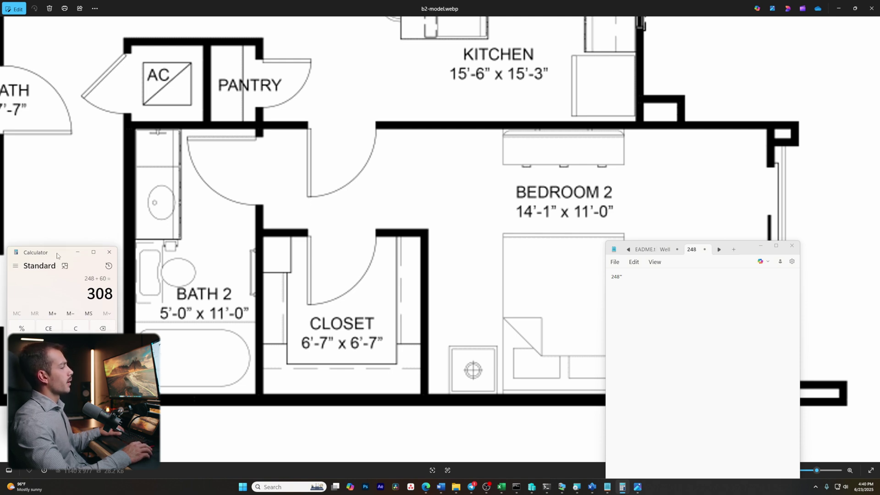
pyautogui.moveTo(620, 277); pyautogui.dragTo(611, 279)
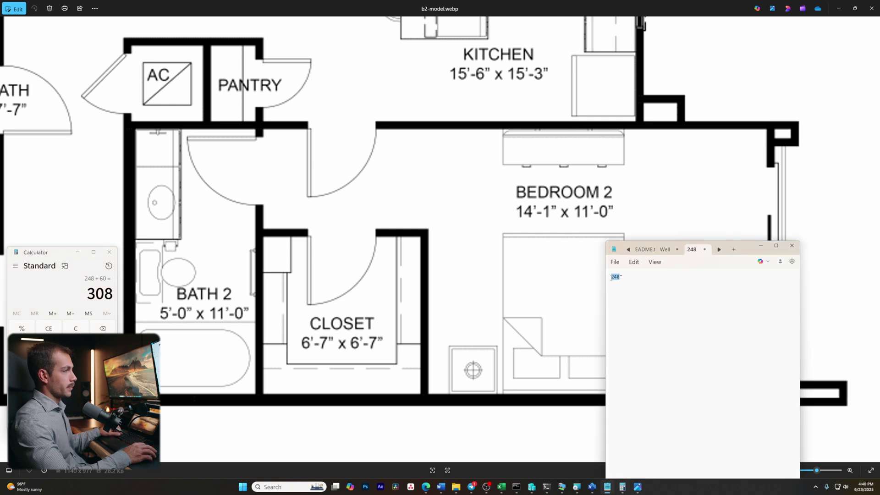
pyautogui.write('30')
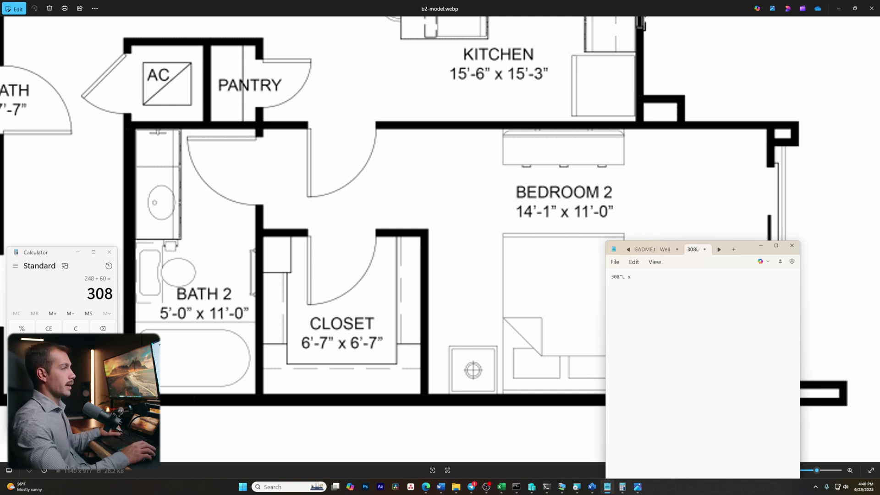
# Calculate the 132-inch width as 11 × 12 for the Notepad note
pyautogui.write('1')
pyautogui.click(622, 487)
pyautogui.write('11*12')
pyautogui.press('Return')
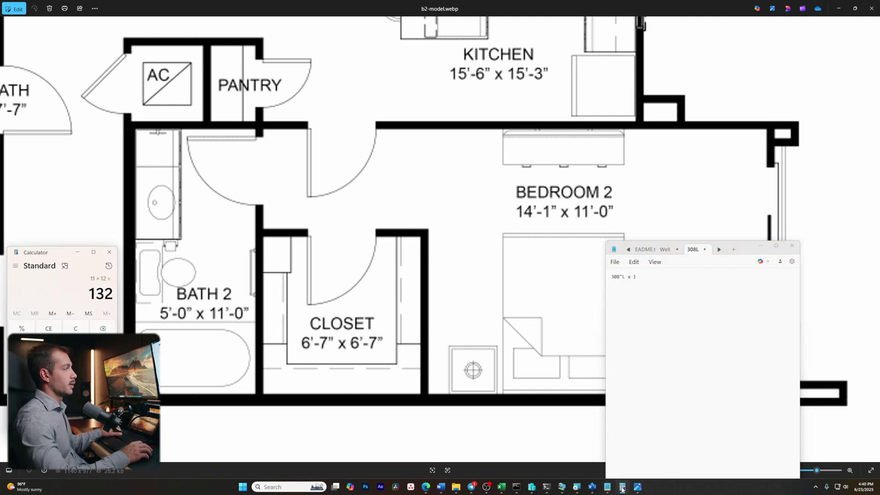
pyautogui.click(656, 279)
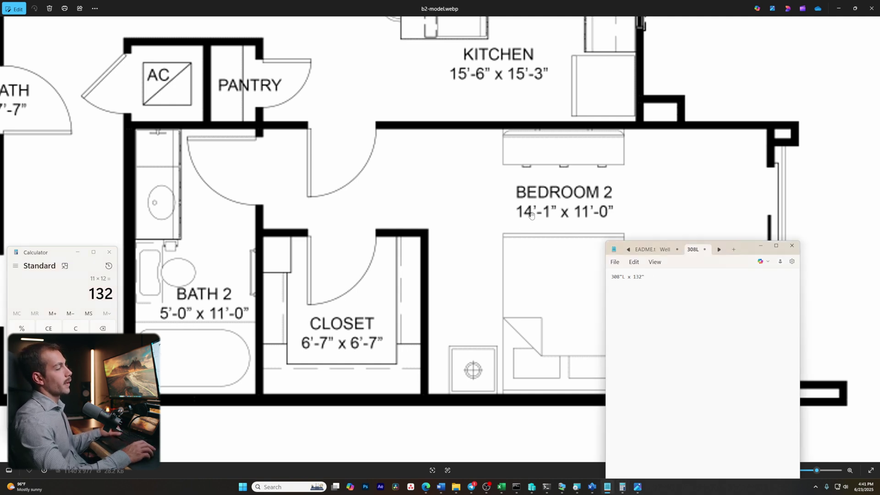
# Open the room's Properties shape data and select its width value
pyautogui.click(592, 487)
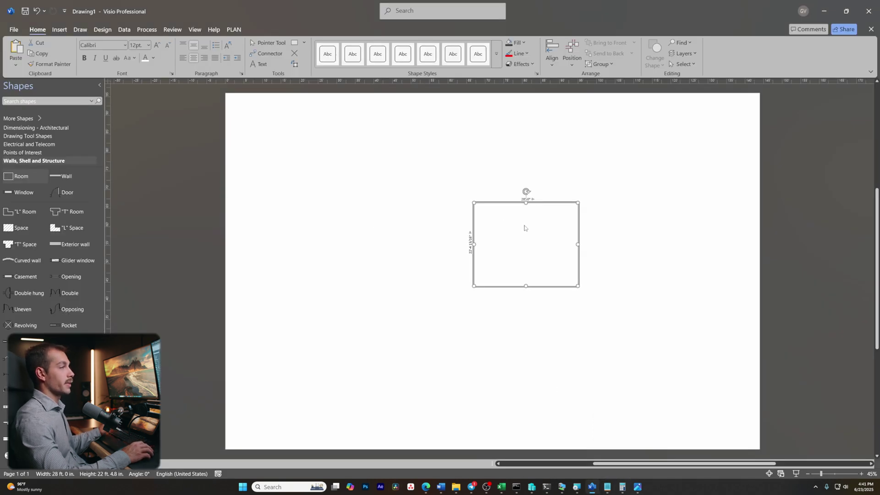
pyautogui.rightClick(526, 222)
pyautogui.rightClick(507, 225)
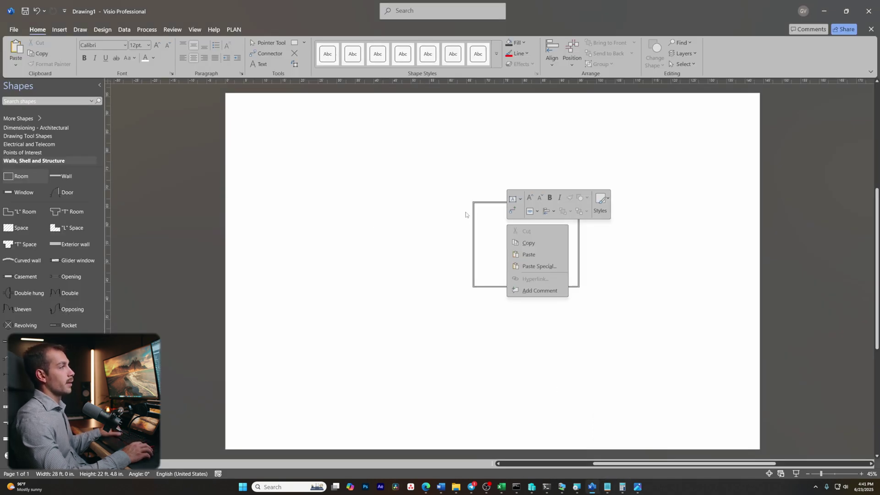
pyautogui.rightClick(472, 219)
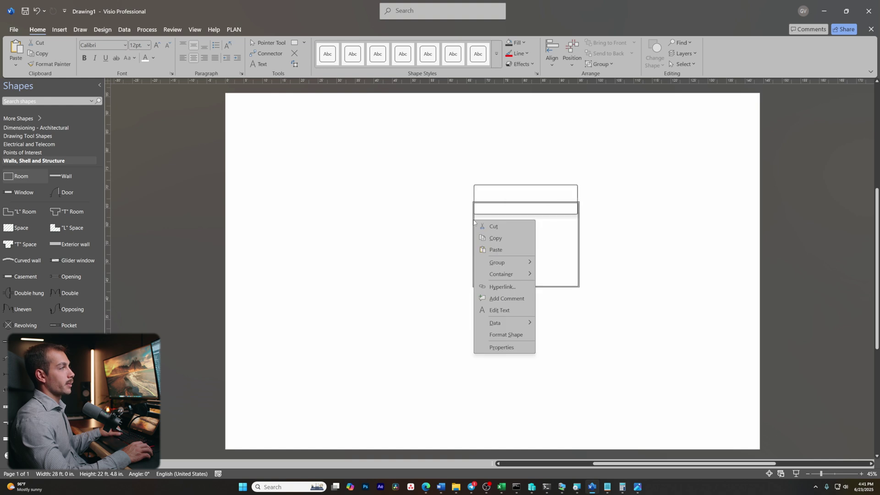
pyautogui.click(505, 351)
pyautogui.click(425, 223)
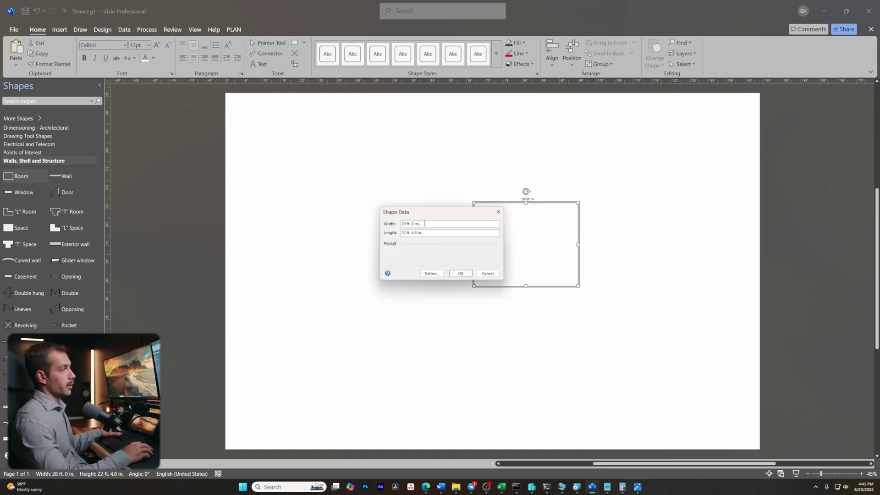
pyautogui.moveTo(417, 223); pyautogui.dragTo(395, 224)
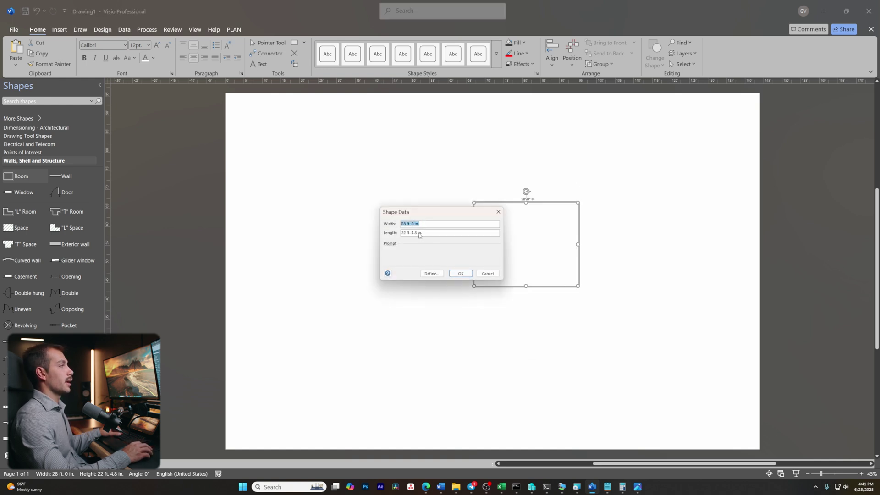
pyautogui.press('Tab')
# Note 25" and 11' in Notepad, converting 132 inches to 11 feet in Calculator
pyautogui.hotkey('alt', 'Tab')
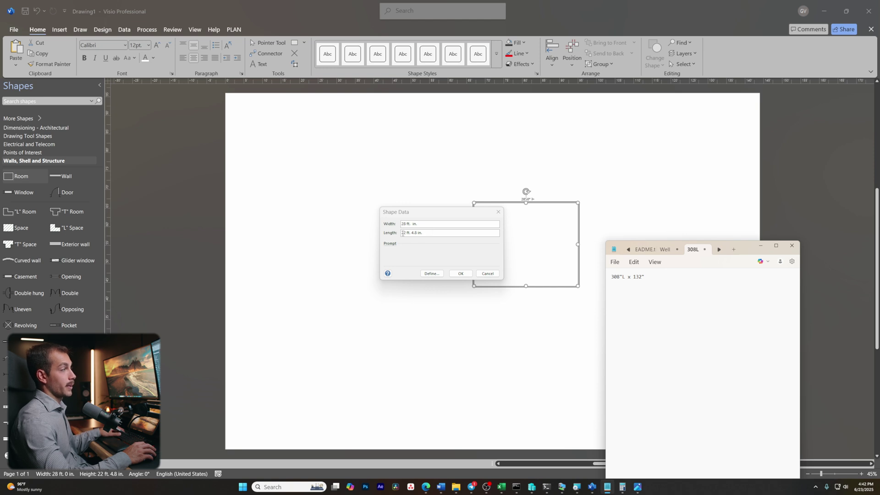
pyautogui.click(613, 295)
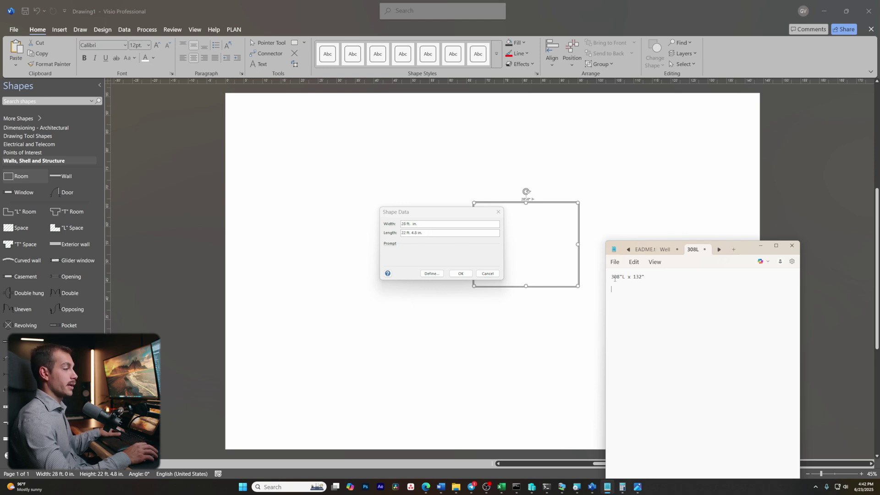
pyautogui.write('25"')
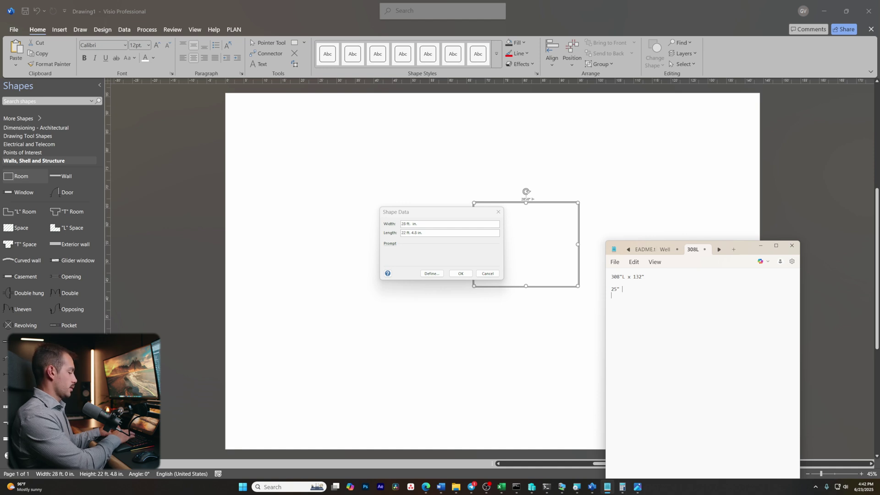
pyautogui.press('BackSpace')
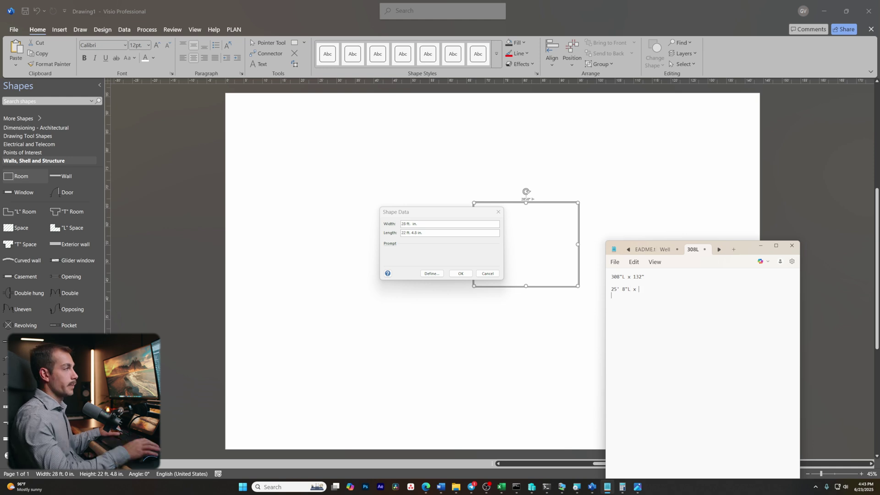
pyautogui.click(622, 487)
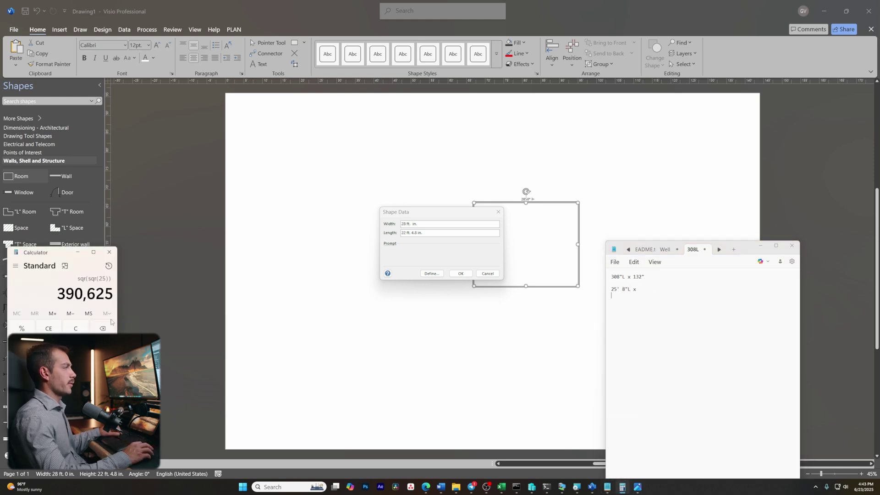
pyautogui.click(55, 328)
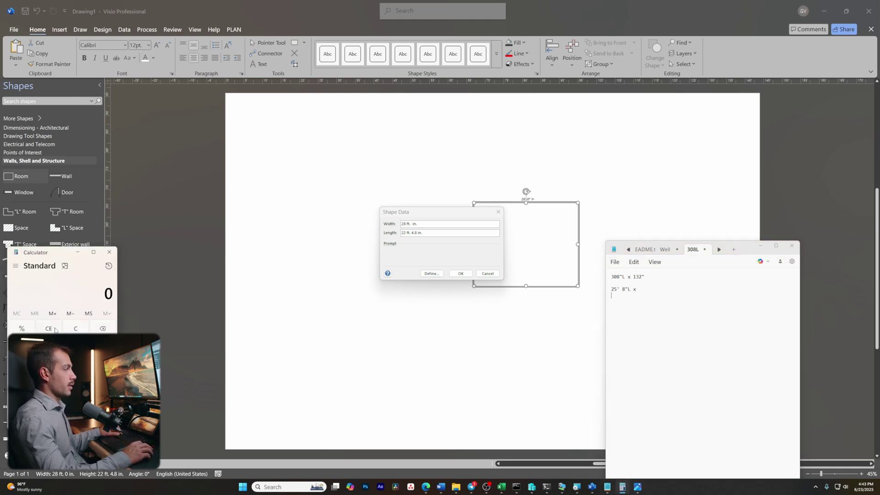
pyautogui.write('132')
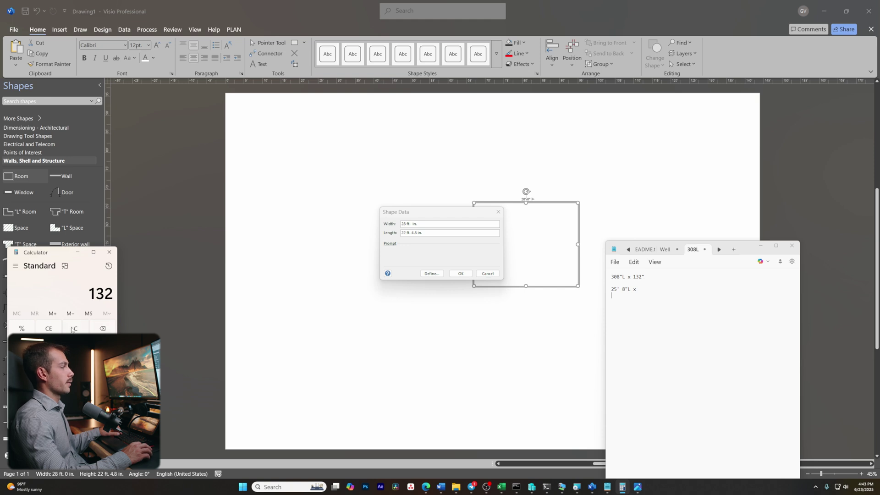
pyautogui.write('11')
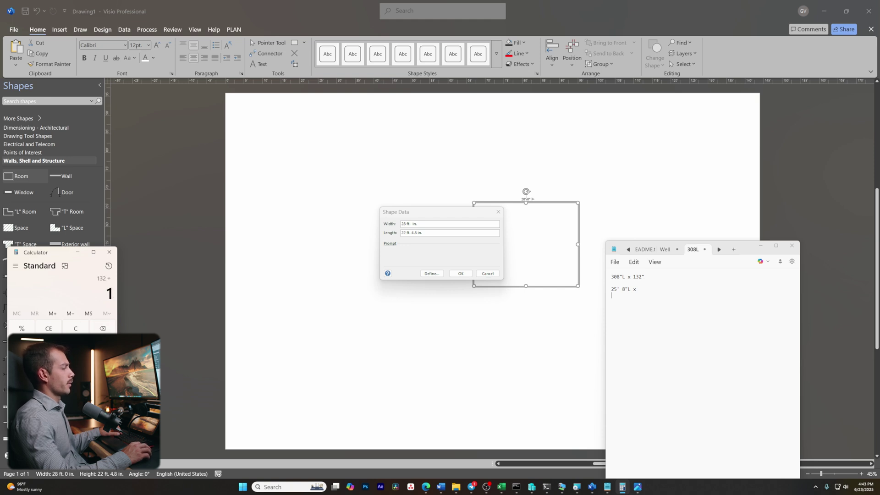
pyautogui.click(640, 289)
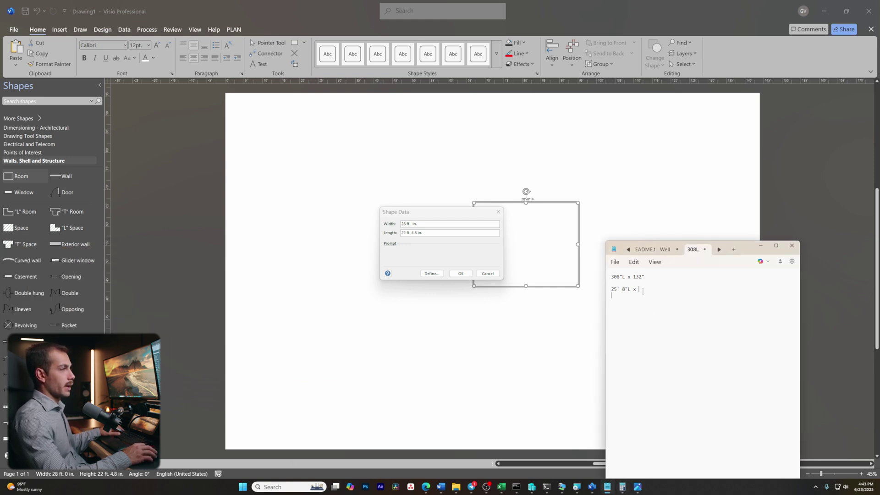
pyautogui.write("11'")
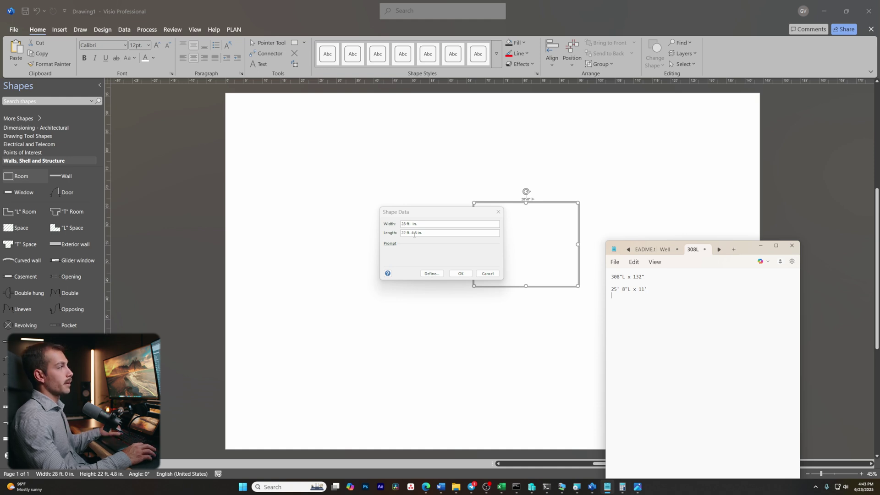
# Enter length 11 and width 25 ft. 8 in for the room and confirm
pyautogui.tripleClick(405, 235)
pyautogui.write('11')
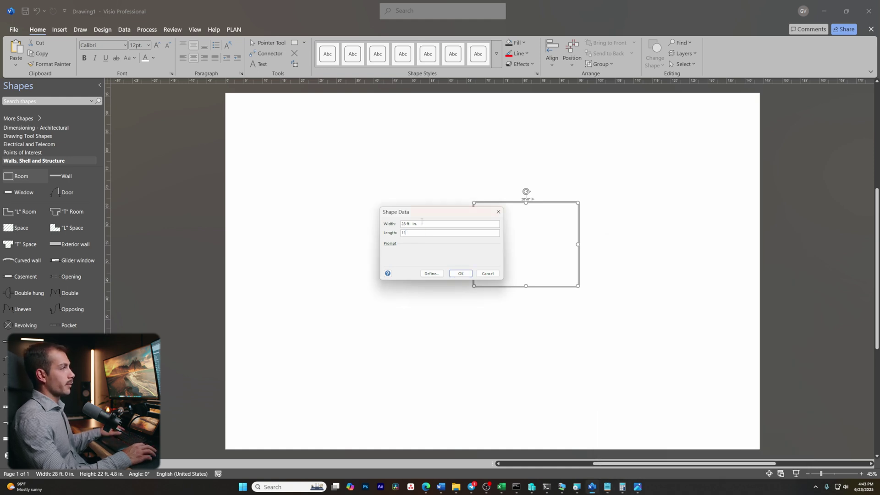
pyautogui.tripleClick(422, 224)
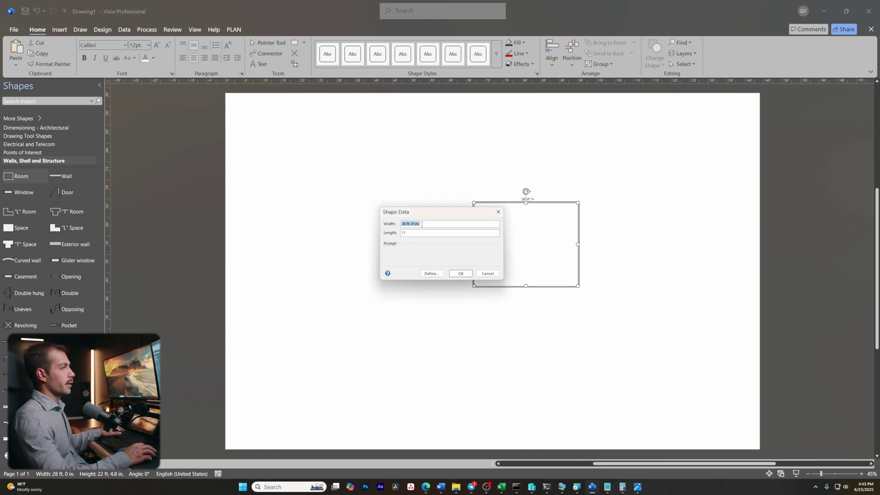
pyautogui.click(612, 492)
pyautogui.click(611, 491)
pyautogui.write('25 ')
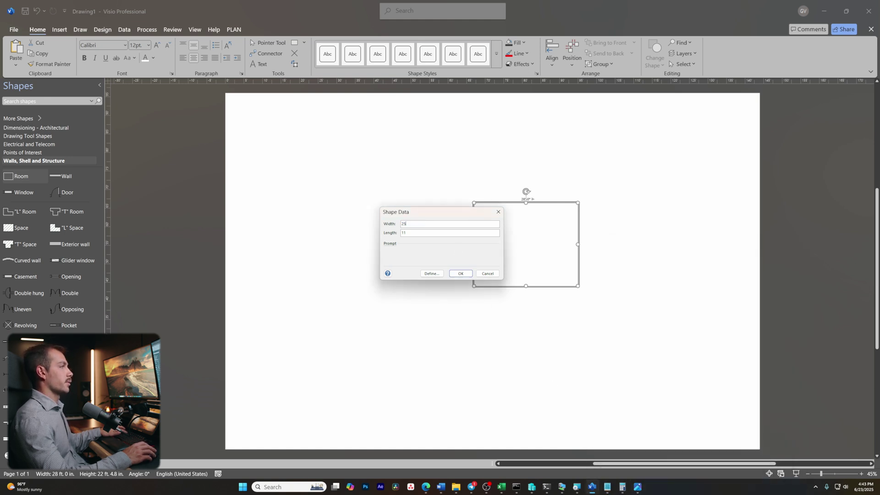
pyautogui.write('ft')
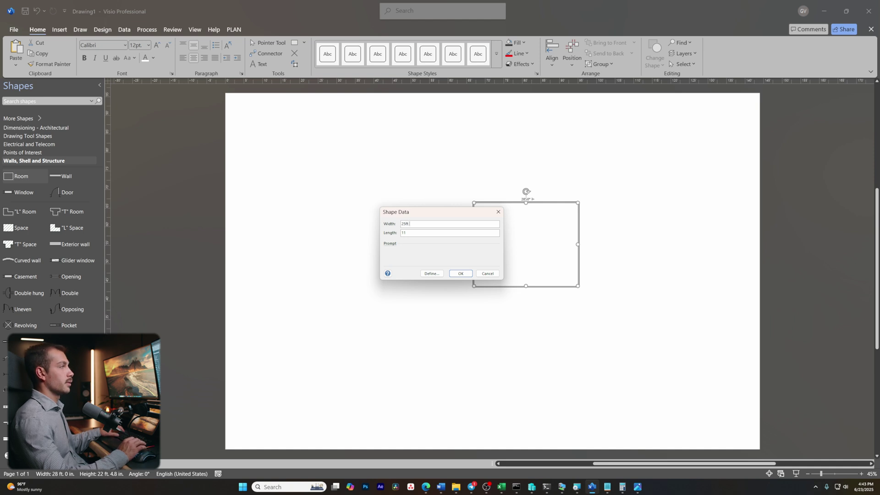
pyautogui.write('. 8 in')
pyautogui.press('Return')
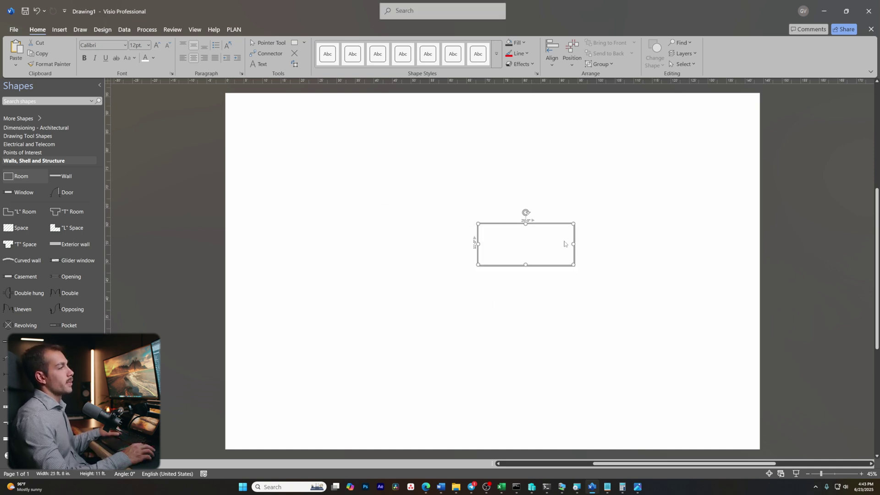
# Move the 25'-8" by 11'-0" room down-left and zoom in to about 267%
pyautogui.moveTo(574, 257); pyautogui.dragTo(523, 280)
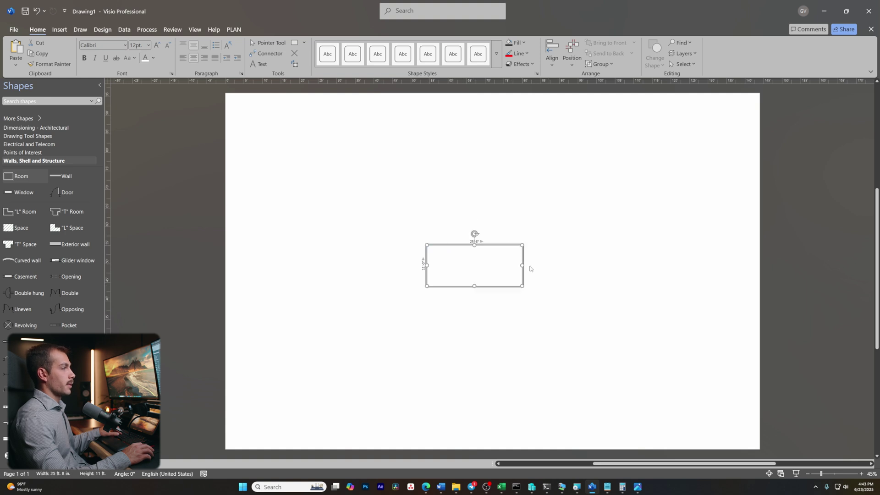
pyautogui.moveTo(822, 474); pyautogui.dragTo(840, 478)
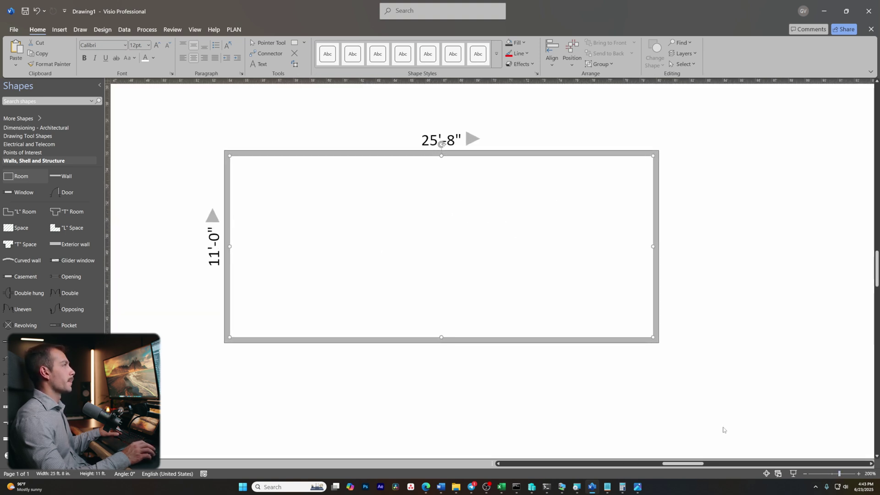
pyautogui.moveTo(840, 477); pyautogui.dragTo(844, 476)
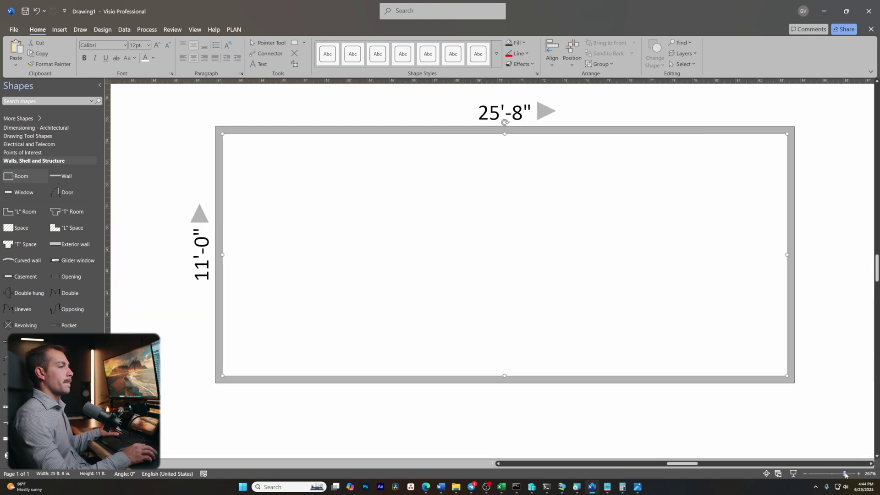
# Check the reference plan, then drop a new room in the large room's top-left corner
pyautogui.click(638, 488)
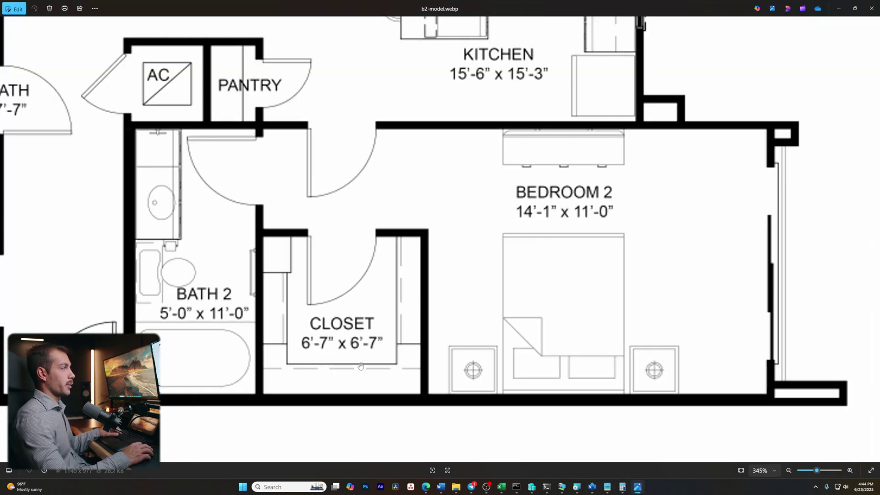
pyautogui.click(638, 488)
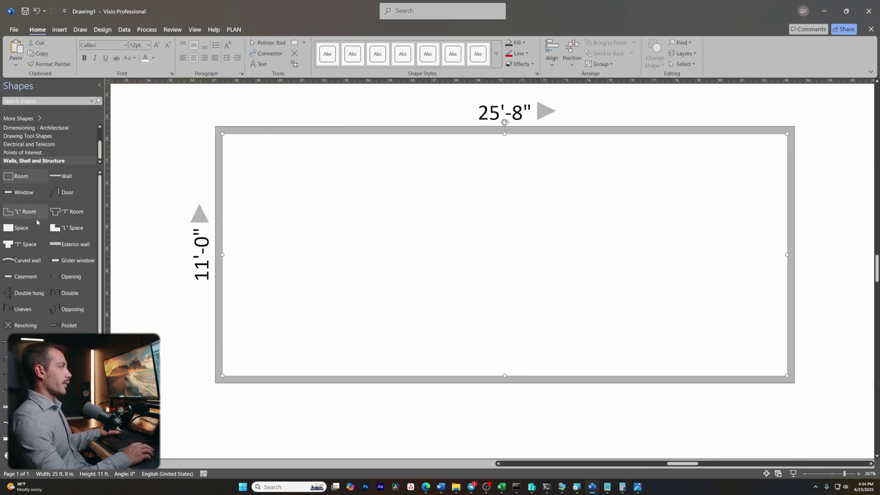
pyautogui.moveTo(21, 176); pyautogui.dragTo(330, 224)
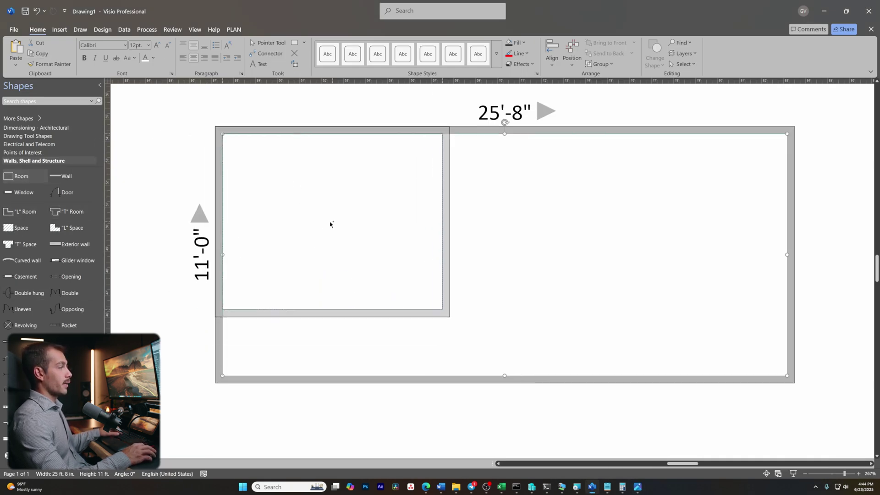
# Resize the new room to 5 ft by 11 ft and move it against the large room's left wall
pyautogui.rightClick(440, 316)
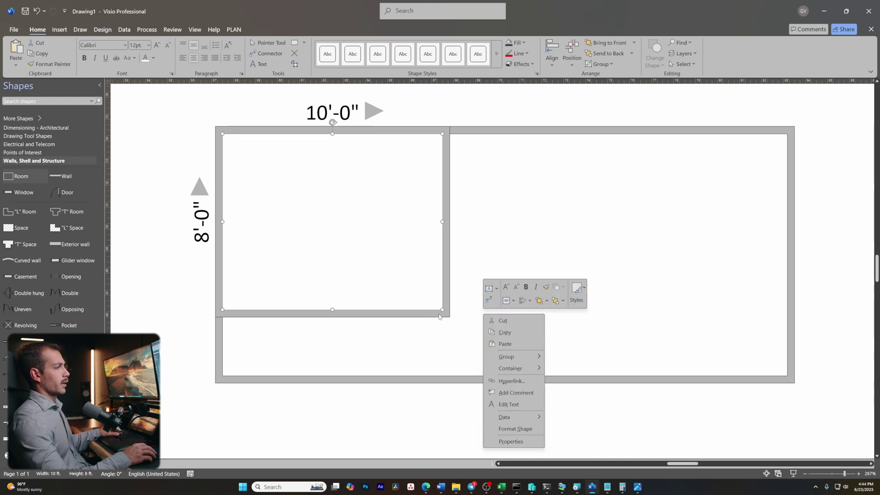
pyautogui.click(511, 442)
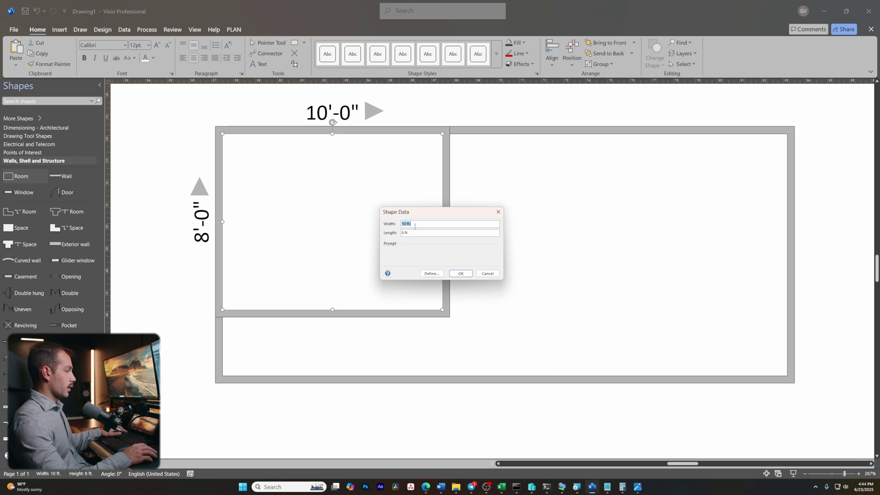
pyautogui.write('5')
pyautogui.click(400, 236)
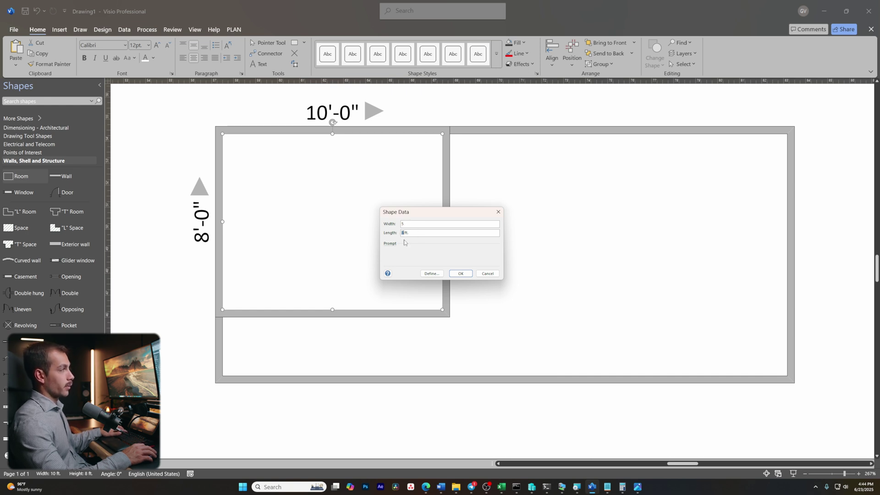
pyautogui.doubleClick(402, 224)
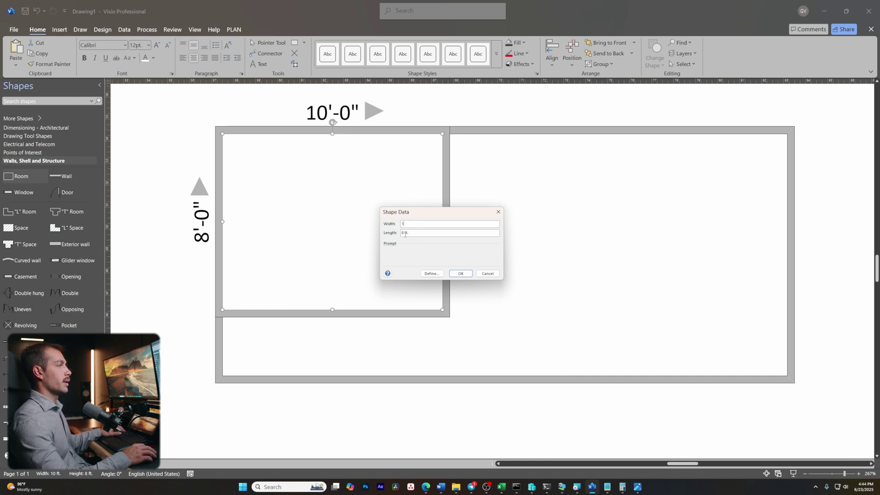
pyautogui.moveTo(404, 234); pyautogui.dragTo(402, 234)
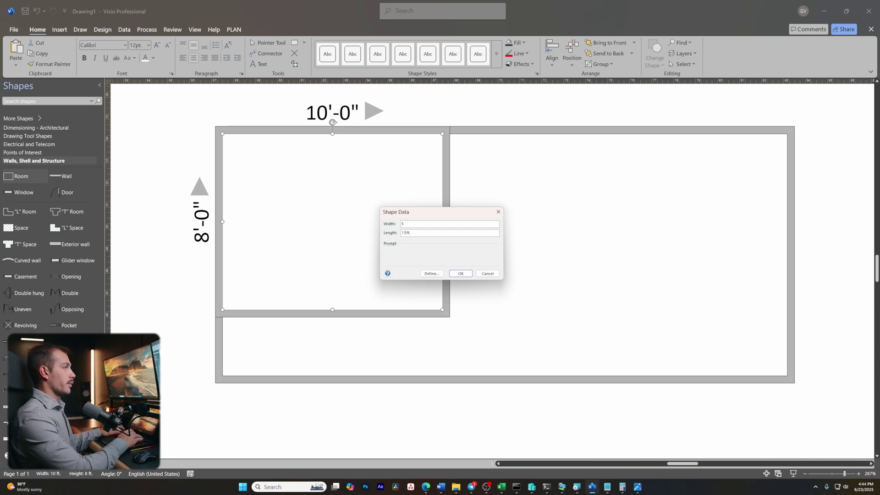
pyautogui.write('11')
pyautogui.press('Return')
pyautogui.moveTo(391, 201); pyautogui.dragTo(341, 232)
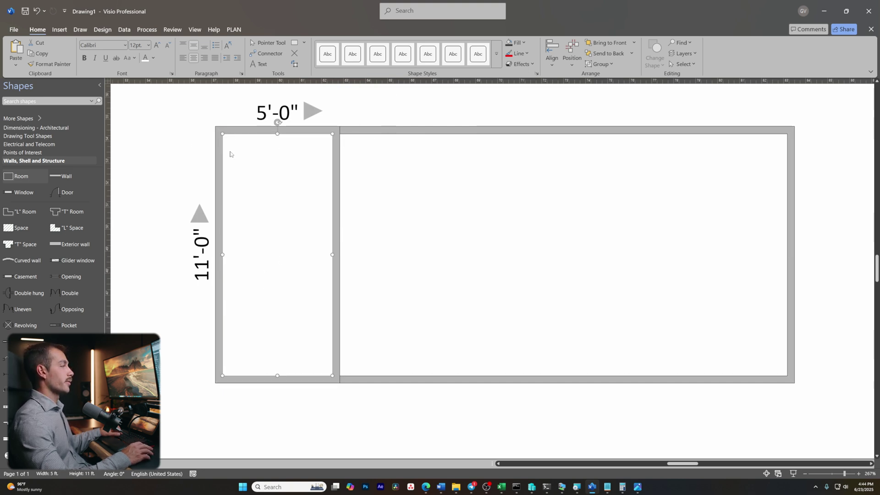
pyautogui.click(638, 488)
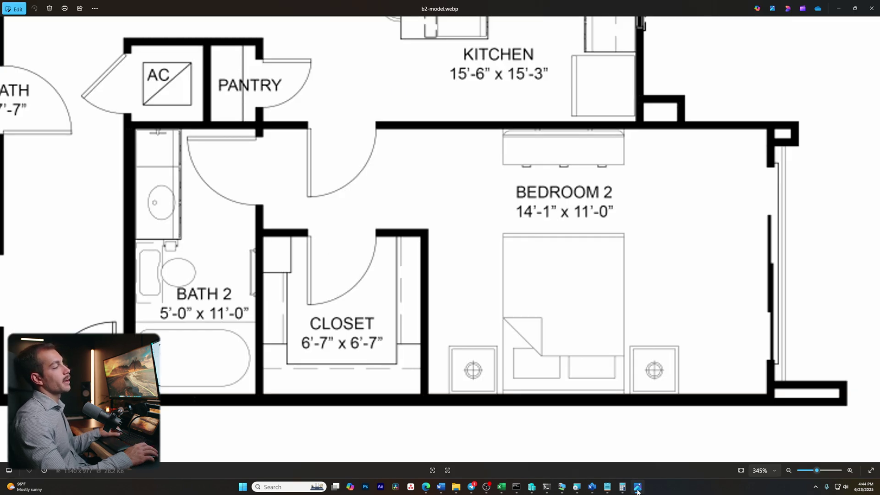
# Place another Room shape on the plan and open its shape properties
pyautogui.click(637, 489)
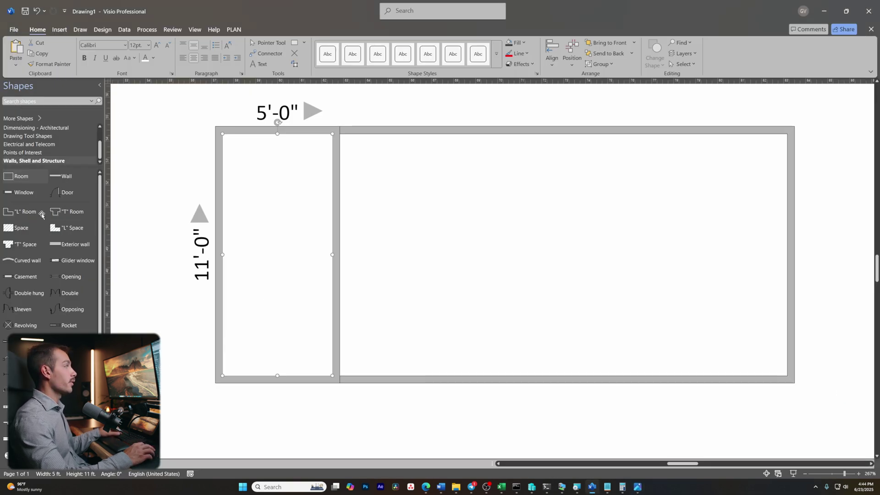
pyautogui.moveTo(21, 180); pyautogui.dragTo(447, 293)
pyautogui.rightClick(415, 198)
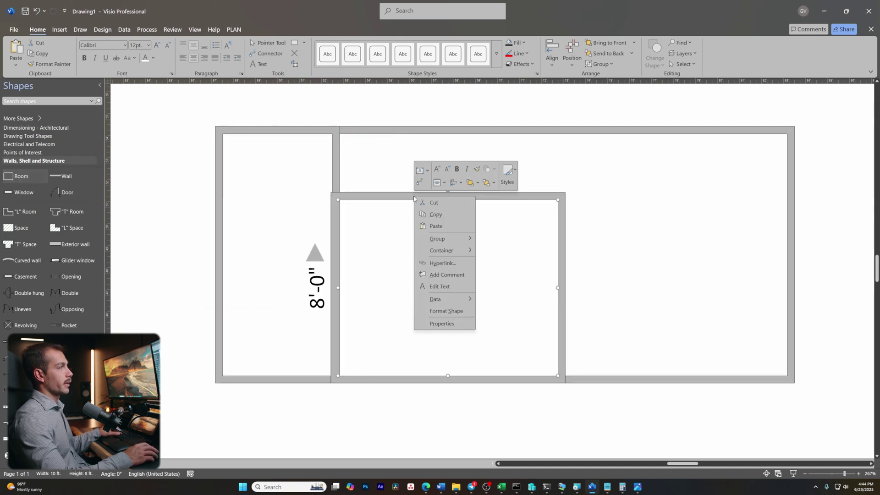
pyautogui.click(441, 323)
# Size the room 6 ft 7 in by 6 ft 7 in and move it beside the bathroom
pyautogui.write('6')
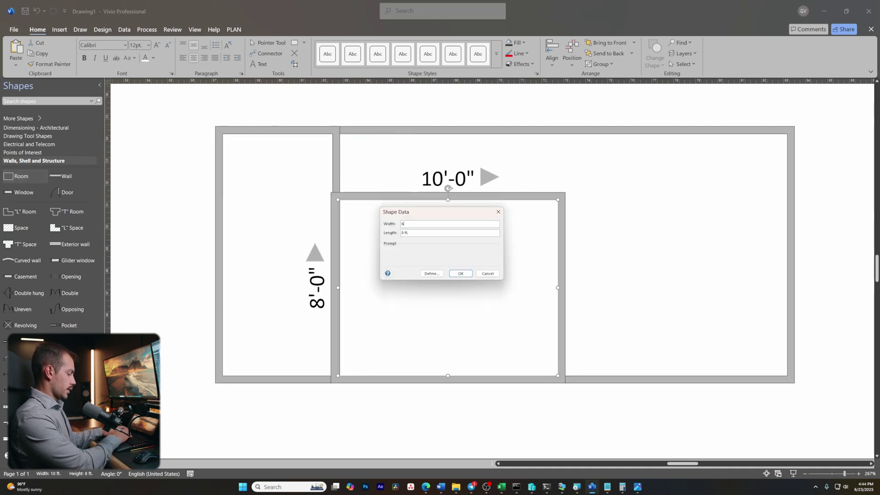
pyautogui.write('ft 7inc')
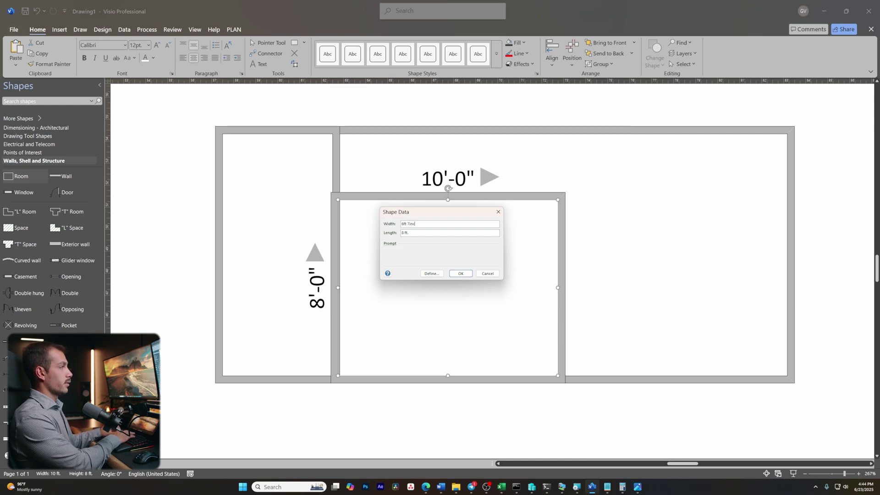
pyautogui.write('hes')
pyautogui.click(403, 233)
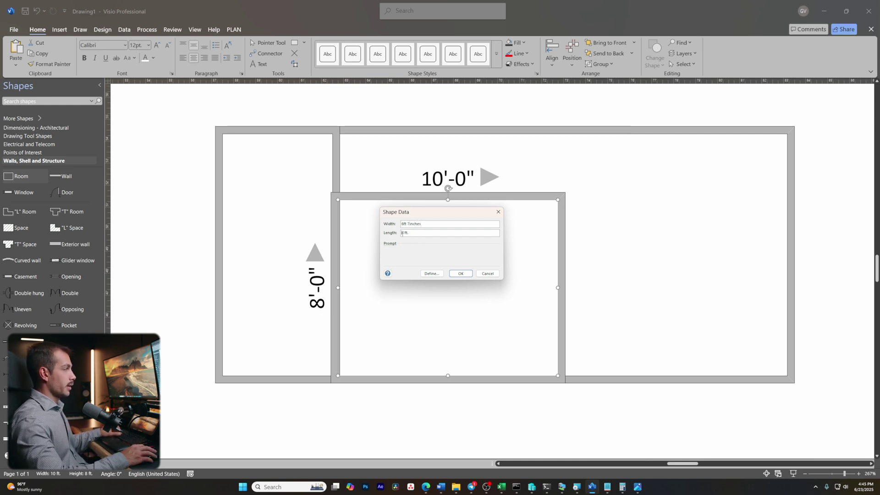
pyautogui.moveTo(403, 233); pyautogui.dragTo(409, 233)
pyautogui.write('6 f')
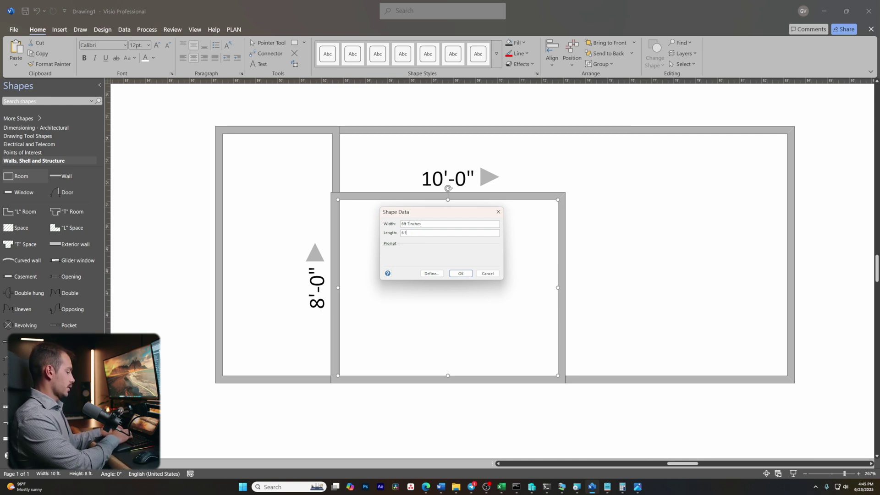
pyautogui.press('BackSpace')
pyautogui.press('BackSpace')
pyautogui.write('f')
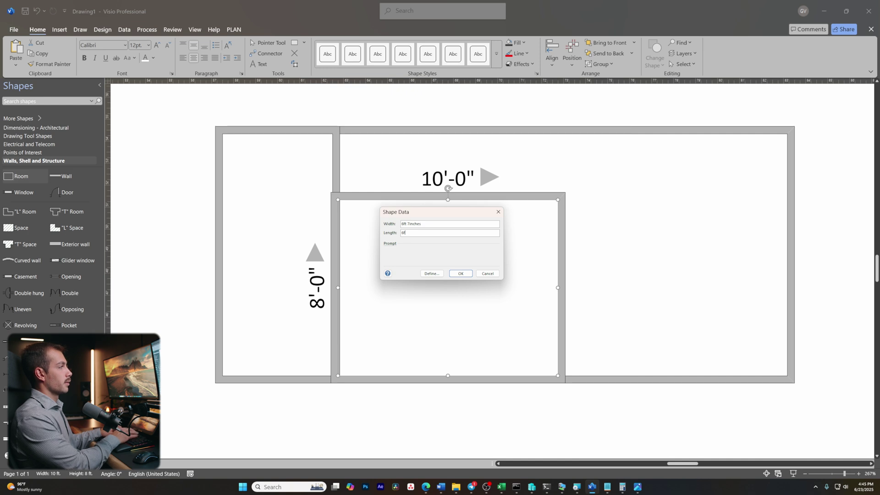
pyautogui.write('t 7 inch')
pyautogui.press('Return')
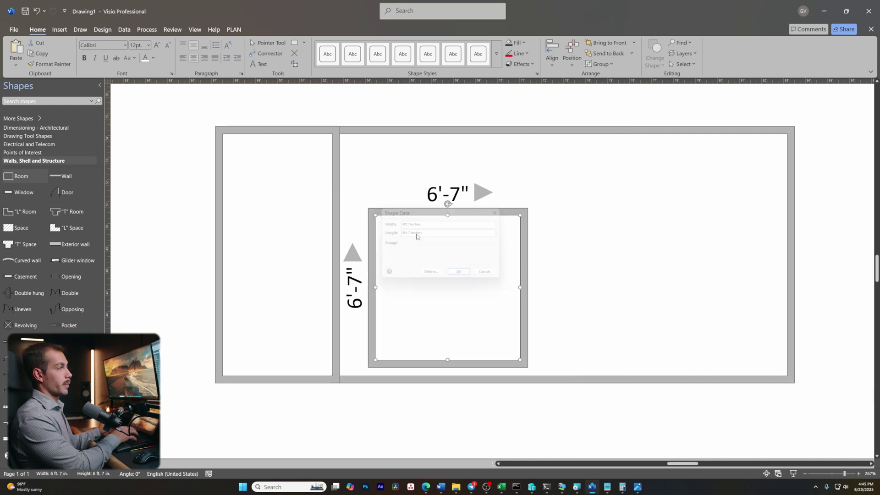
pyautogui.moveTo(407, 208); pyautogui.dragTo(386, 136)
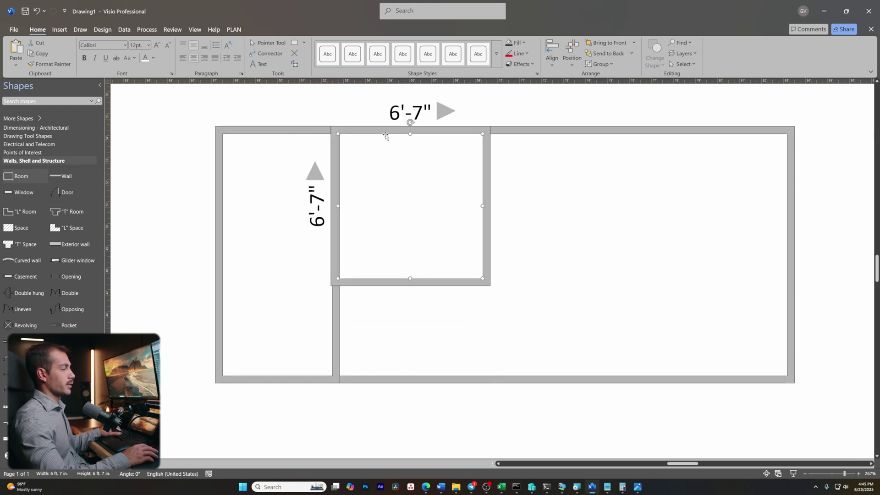
pyautogui.click(390, 332)
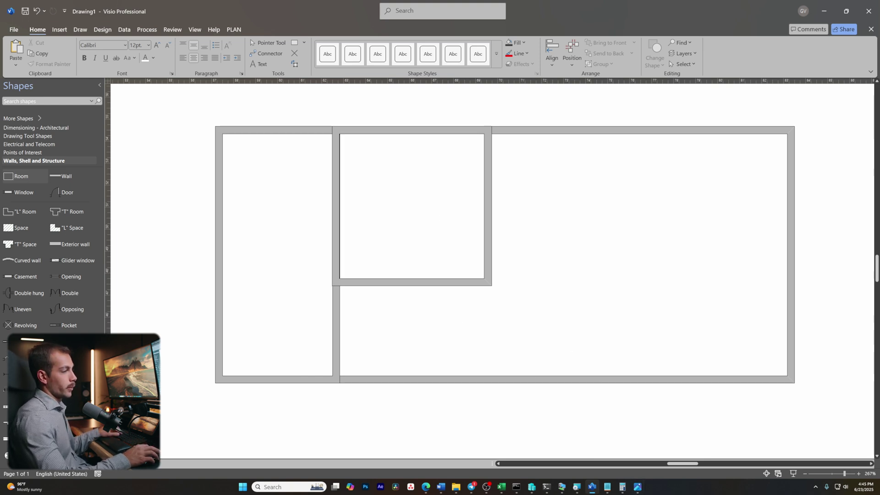
# Place a 2'-6" door in the closet's bottom wall and reverse its left/right opening
pyautogui.click(638, 487)
pyautogui.scroll(-5, 420, 203)
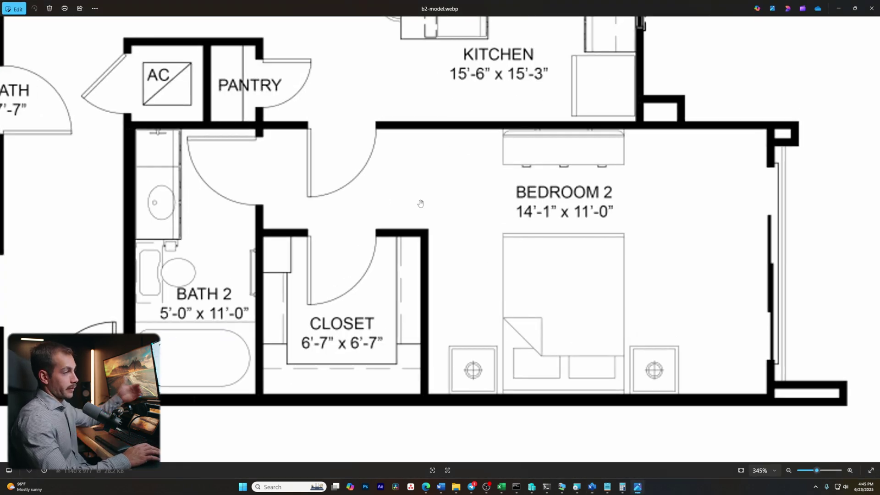
pyautogui.click(592, 487)
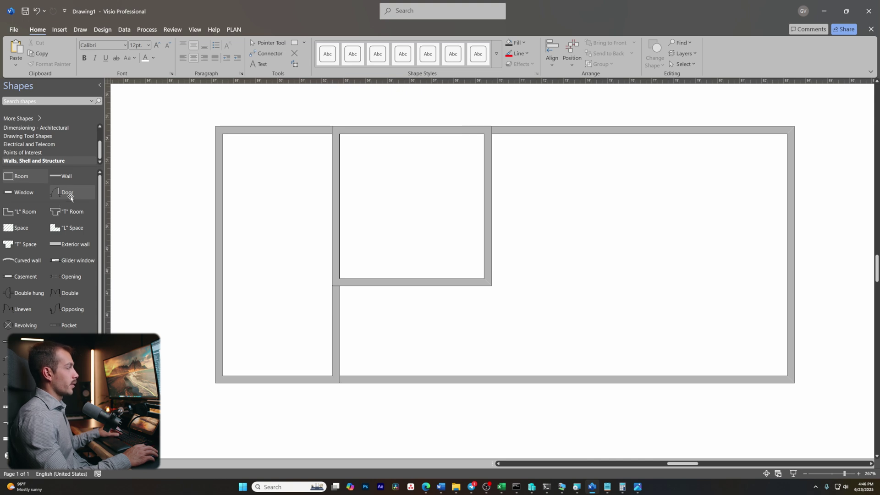
pyautogui.moveTo(65, 195); pyautogui.dragTo(411, 284)
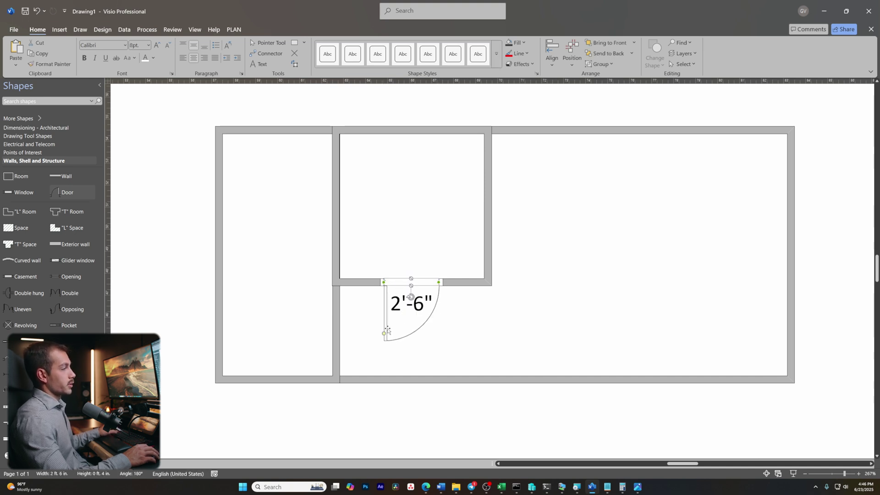
pyautogui.rightClick(399, 284)
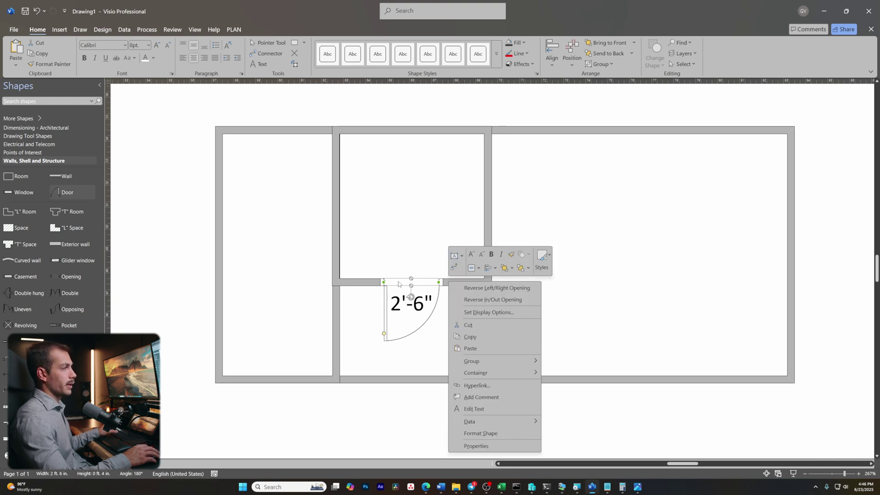
pyautogui.click(474, 288)
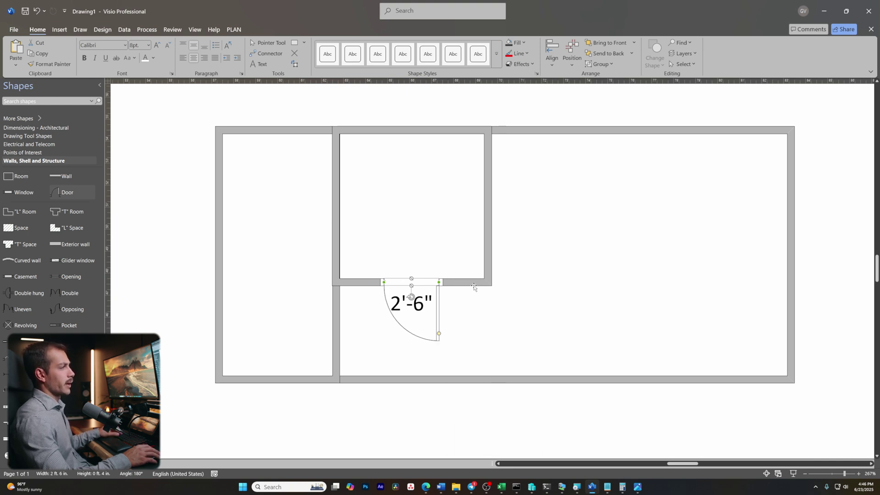
# Reverse the closet door's in/out opening and widen it to 3'-0" (36 inches)
pyautogui.rightClick(401, 284)
pyautogui.click(474, 300)
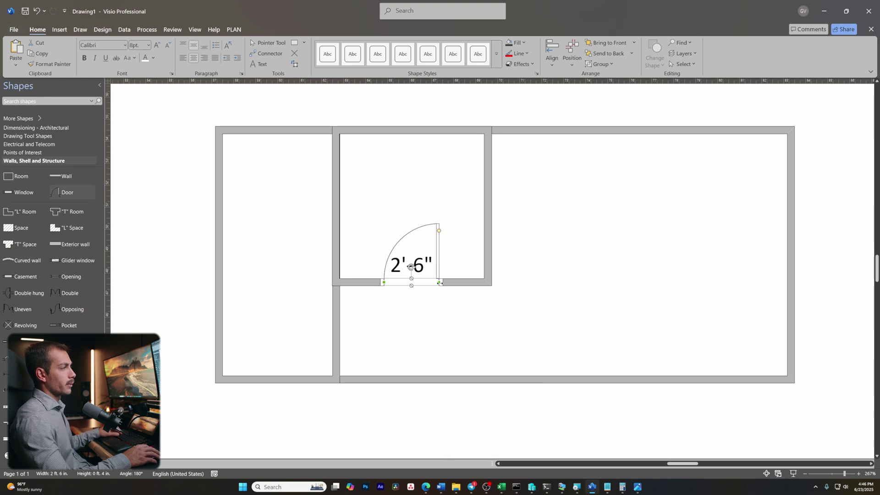
pyautogui.rightClick(399, 283)
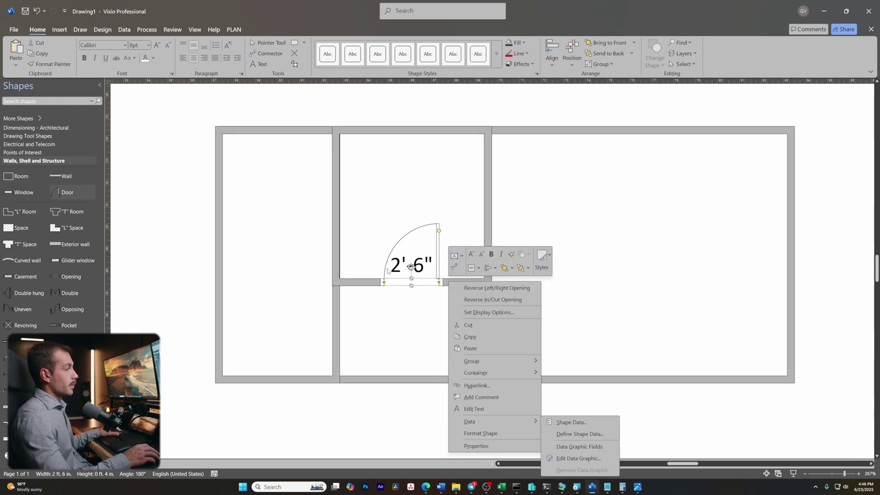
pyautogui.click(480, 447)
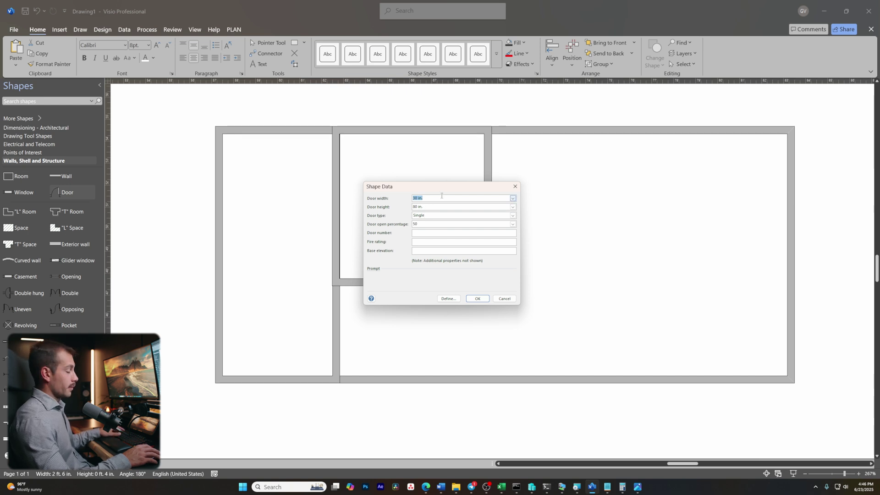
pyautogui.write('36')
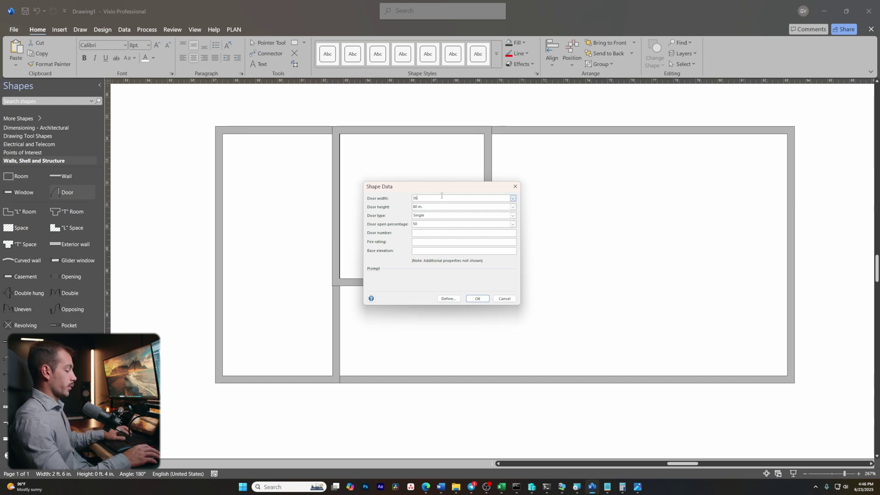
pyautogui.press('Return')
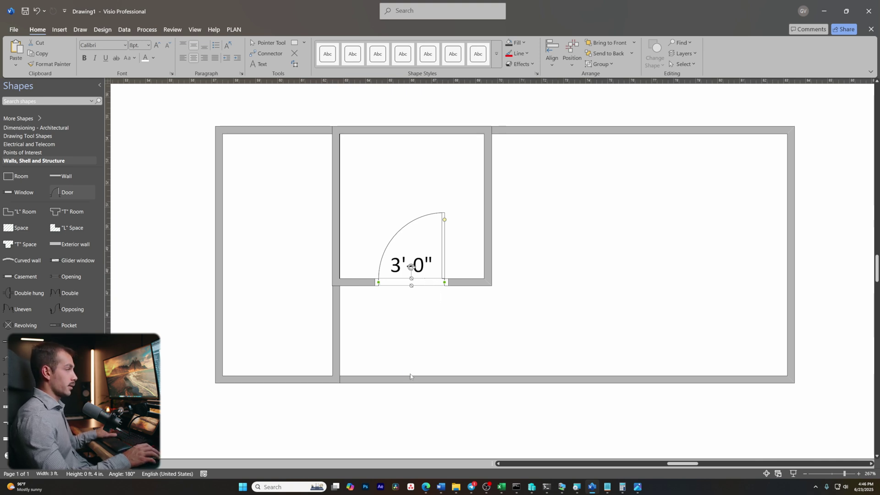
pyautogui.rightClick(453, 282)
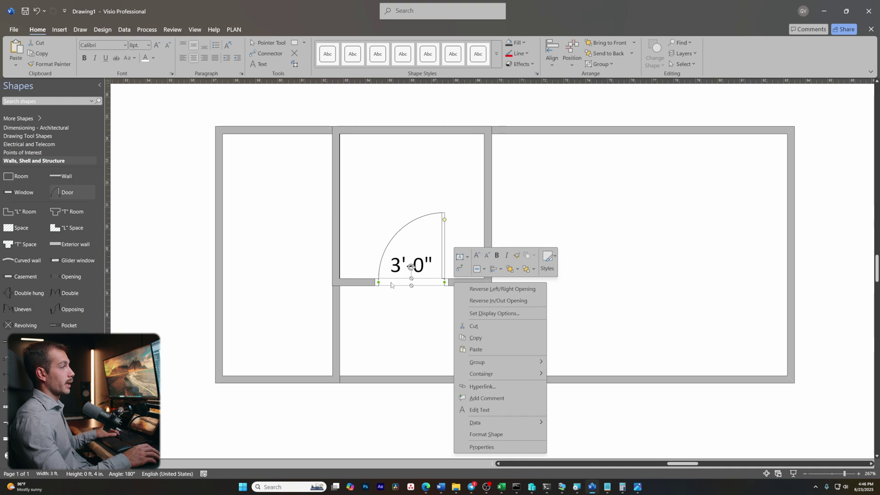
# Copy the 3'-0" door twice and slide one copy into the bottom outer wall
pyautogui.click(472, 338)
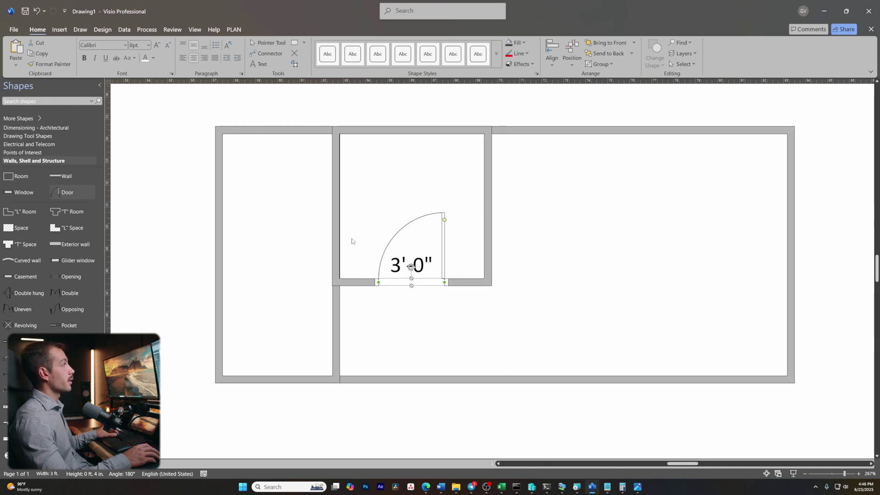
pyautogui.click(40, 56)
pyautogui.click(15, 50)
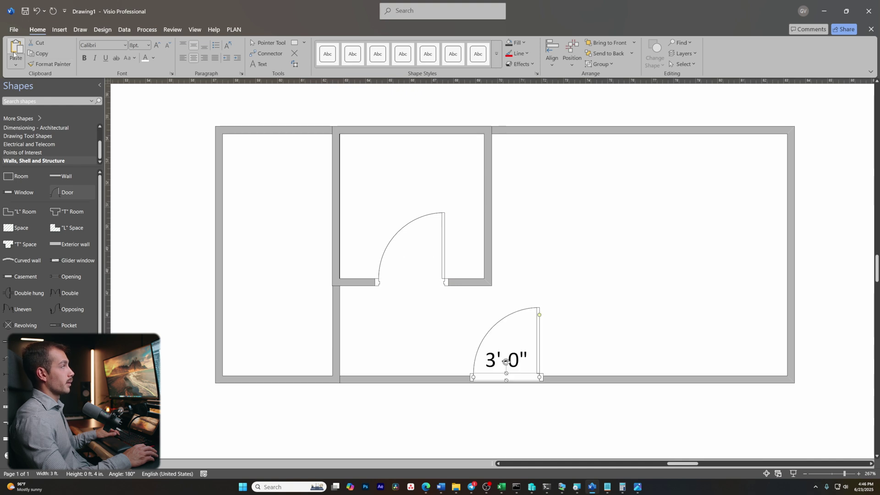
pyautogui.moveTo(493, 374); pyautogui.dragTo(408, 371)
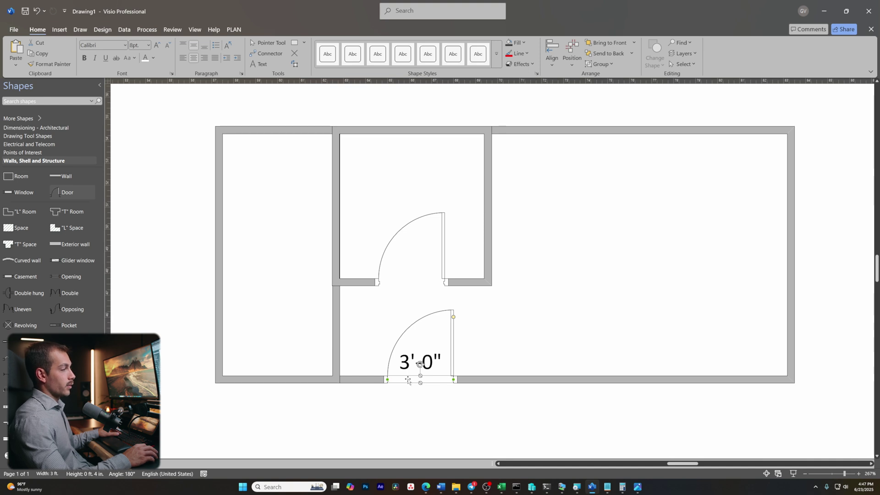
pyautogui.moveTo(411, 380); pyautogui.dragTo(398, 380)
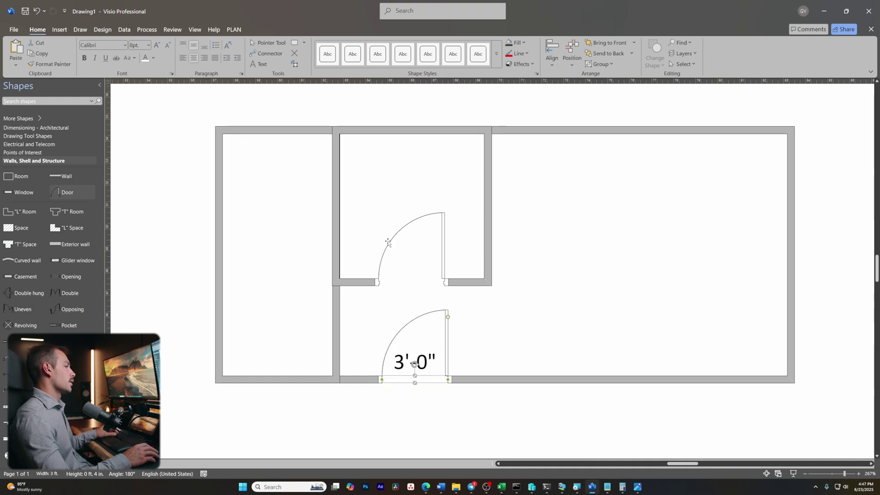
pyautogui.hotkey('ctrl', 'z')
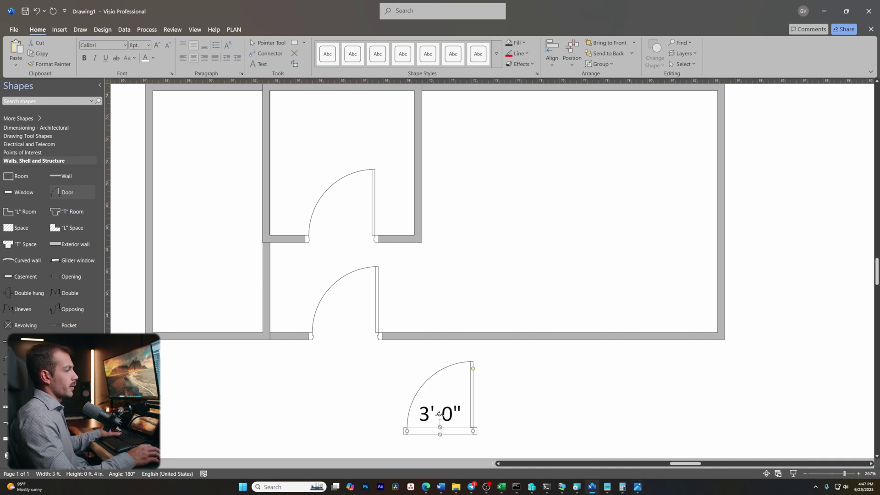
# Rotate the second door copy to -90° into Bath 2's right wall and delete the extra
pyautogui.moveTo(439, 414); pyautogui.dragTo(266, 271)
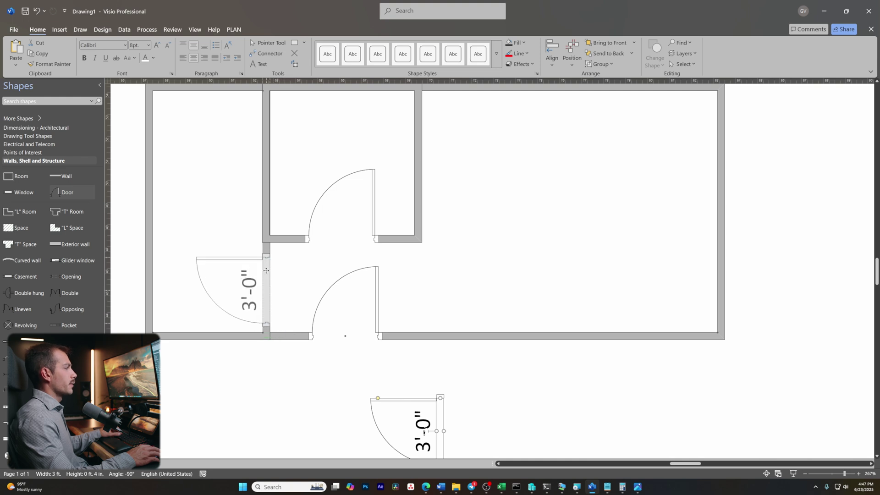
pyautogui.press('Delete')
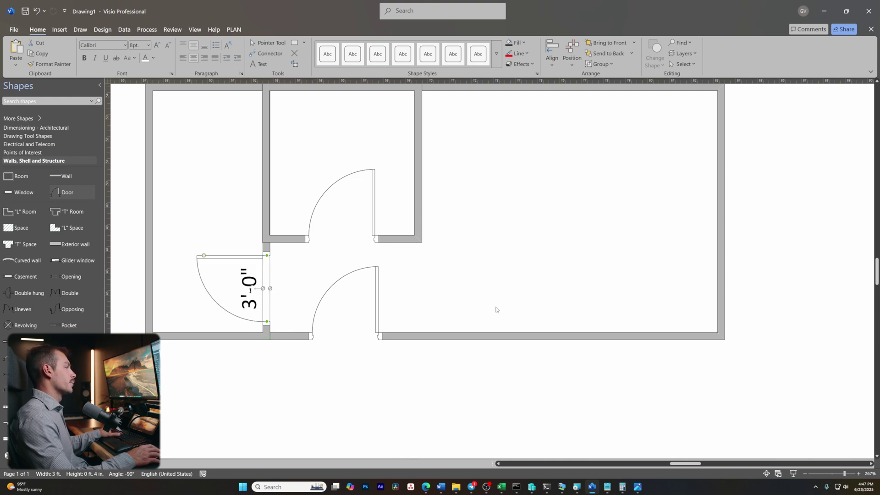
pyautogui.scroll(2, 435, 296)
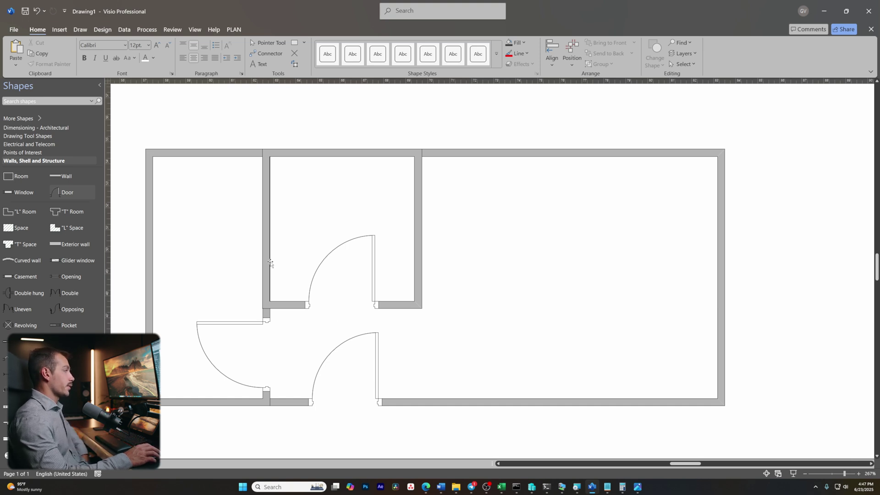
# Add a glider window to the right-hand room's wall, checking it against the reference plan
pyautogui.scroll(-2, 77, 230)
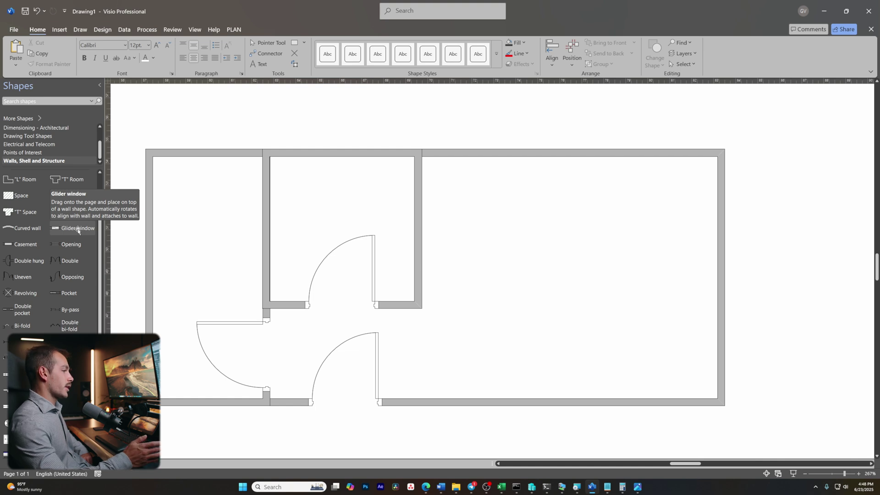
pyautogui.moveTo(77, 230); pyautogui.dragTo(720, 283)
pyautogui.click(641, 489)
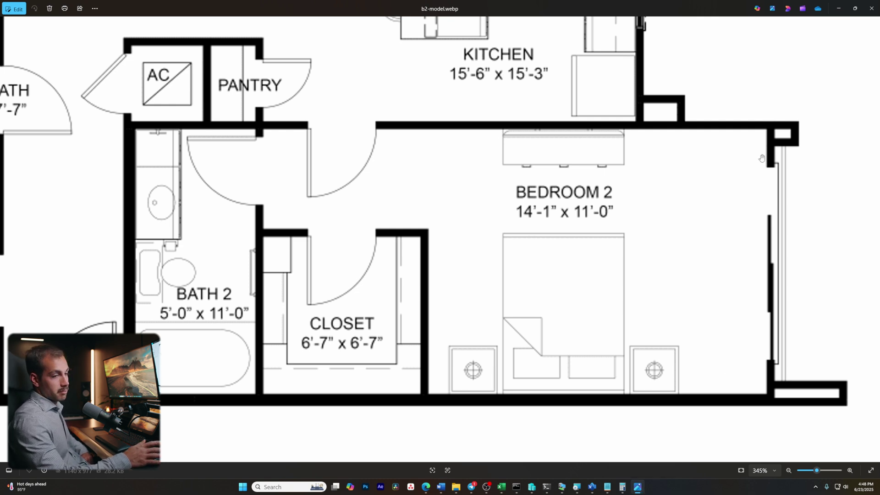
pyautogui.click(640, 490)
# Set the right-wall window's width to 96 in. so it becomes 8'-0"
pyautogui.rightClick(724, 288)
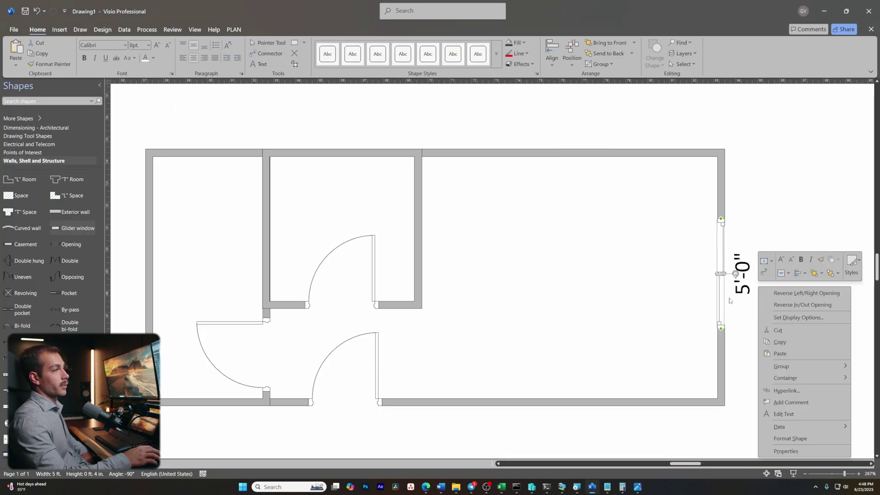
pyautogui.click(786, 451)
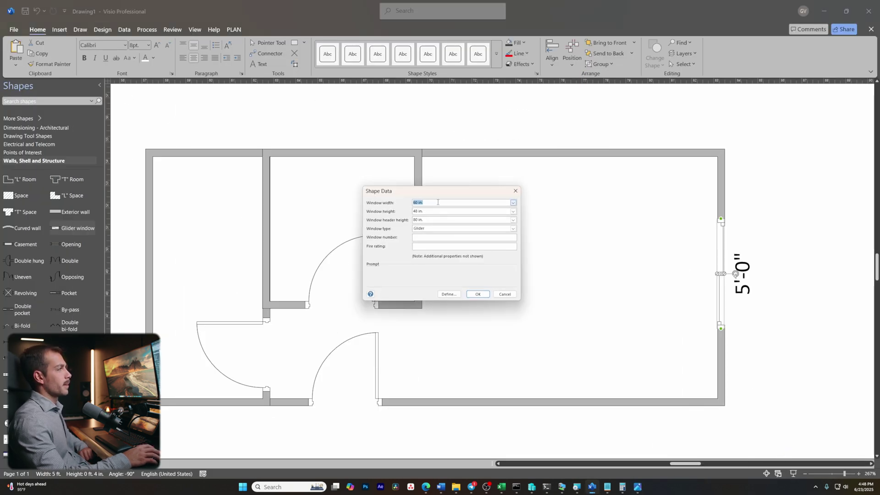
pyautogui.write('9')
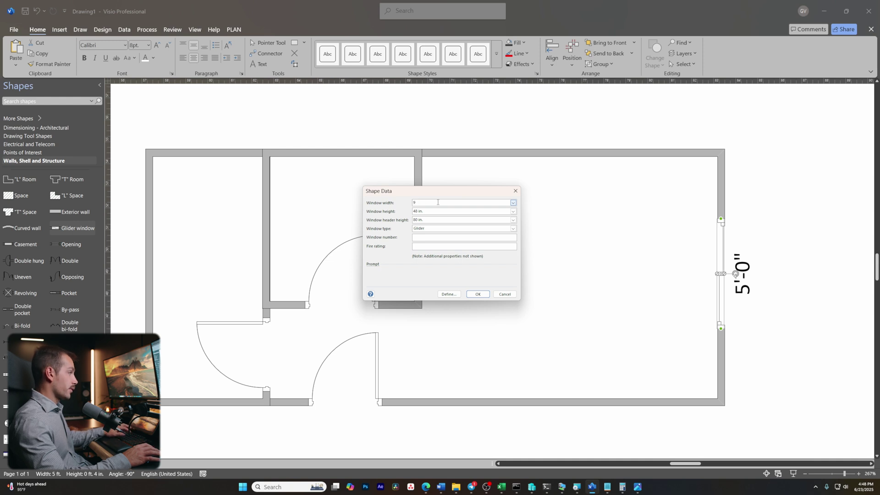
pyautogui.write('6')
pyautogui.press('Return')
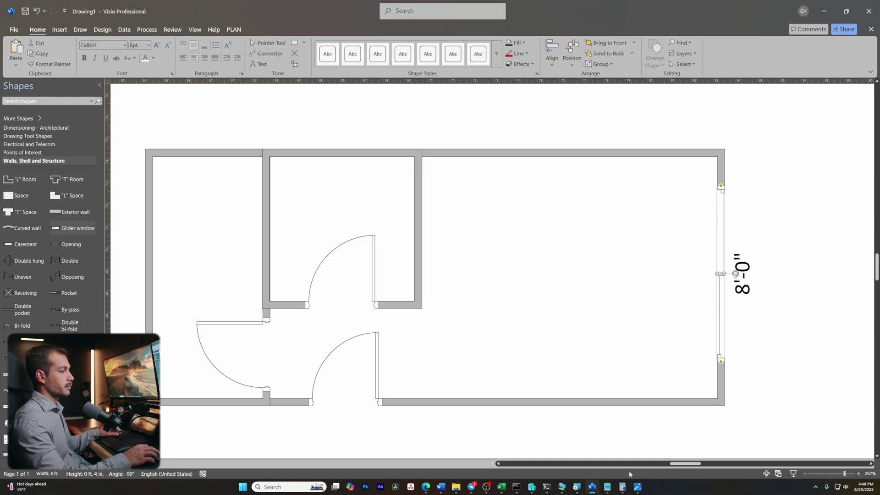
pyautogui.click(638, 487)
pyautogui.scroll(-3, 462, 272)
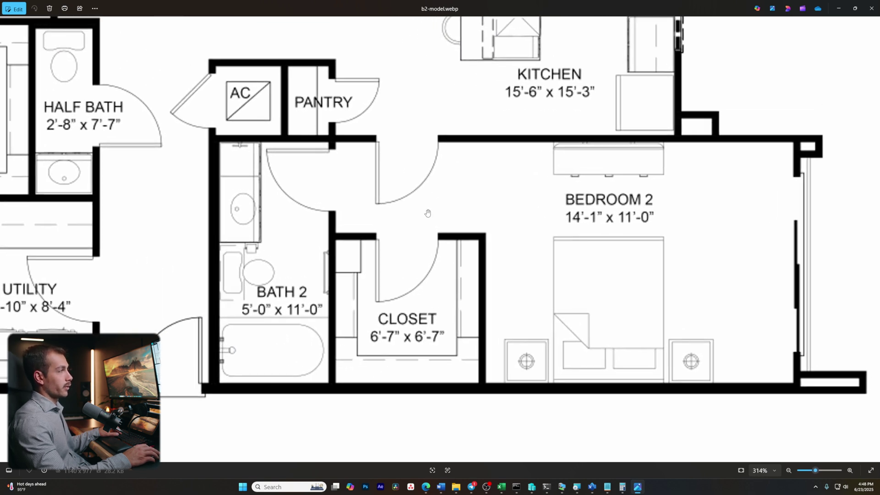
# Switch from the reference image back to the Visio floor plan with Alt+Tab
pyautogui.hotkey('alt', 'Tab')
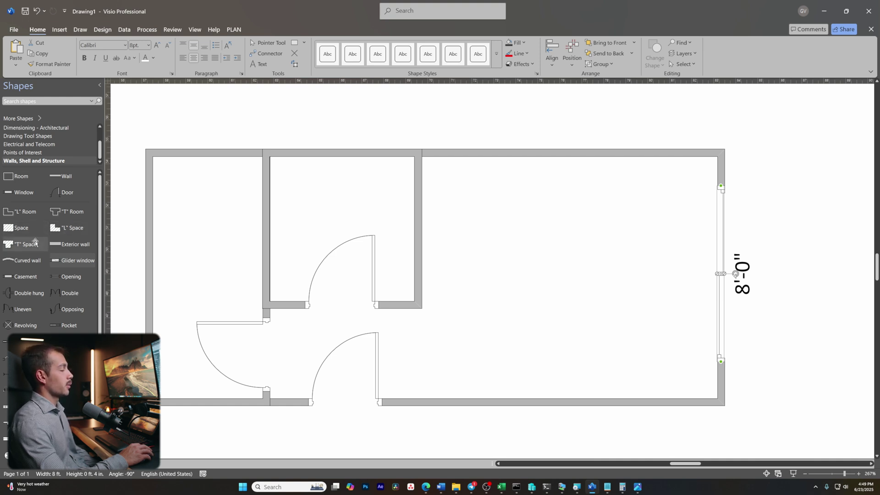
# Place an L-shaped space in the right room, rotate and stretch it, then Auto Size it to 176 sq. ft
pyautogui.moveTo(48, 229); pyautogui.dragTo(568, 285)
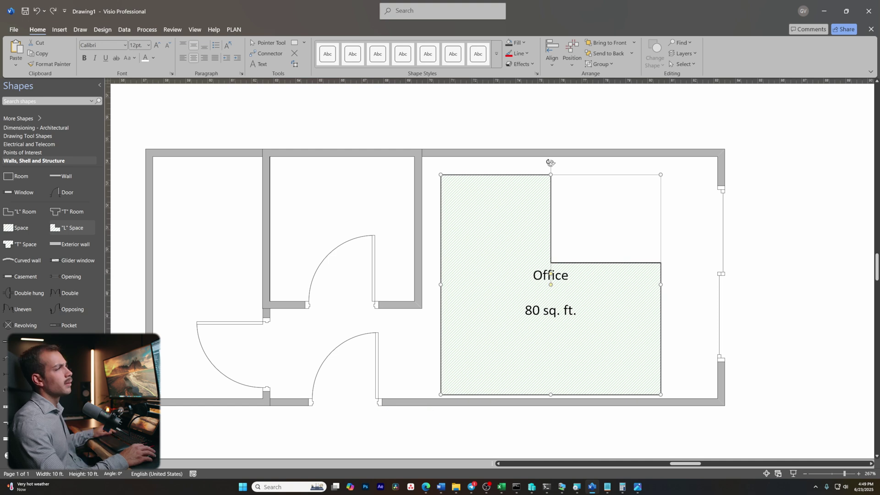
pyautogui.moveTo(551, 163); pyautogui.dragTo(431, 285)
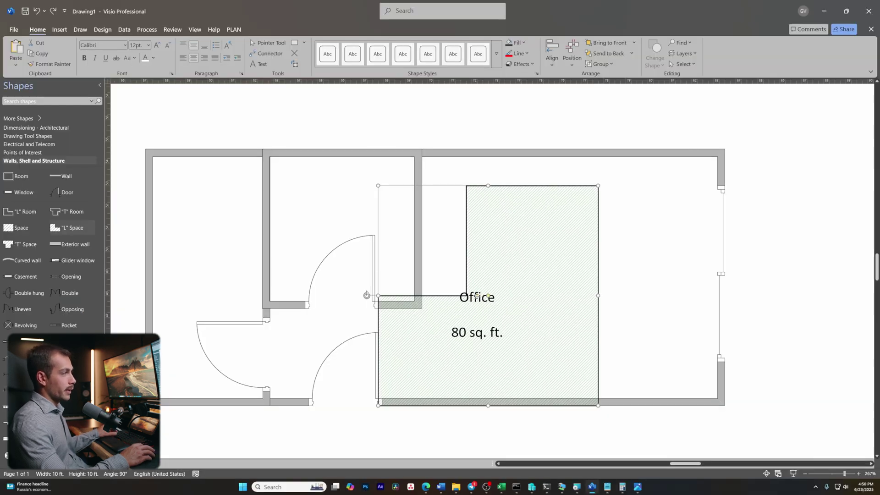
pyautogui.moveTo(598, 296); pyautogui.dragTo(723, 334)
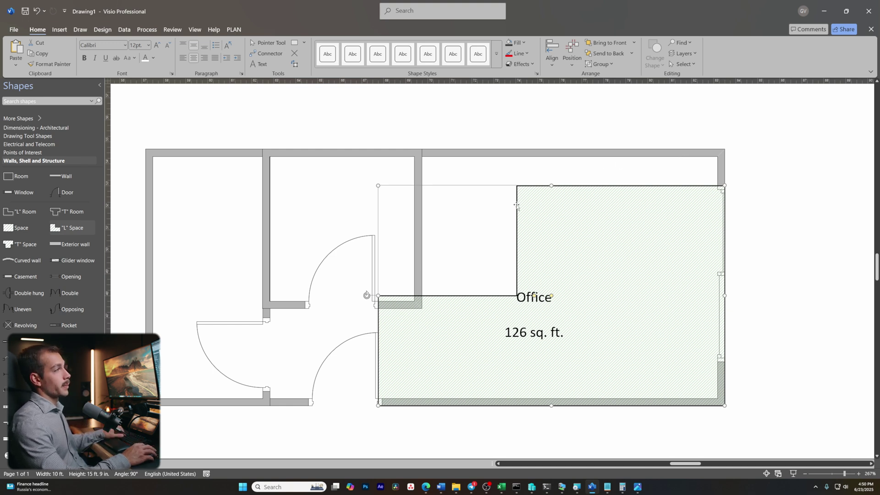
pyautogui.moveTo(378, 295); pyautogui.dragTo(375, 296)
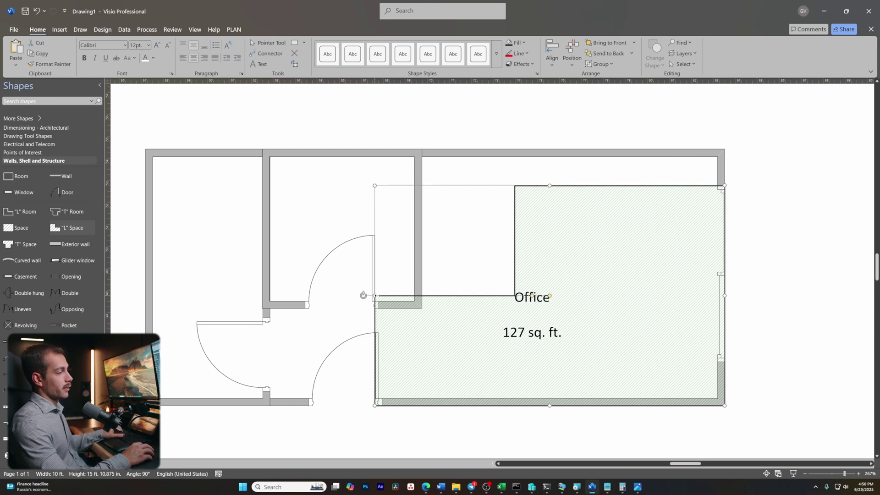
pyautogui.moveTo(551, 186); pyautogui.dragTo(550, 149)
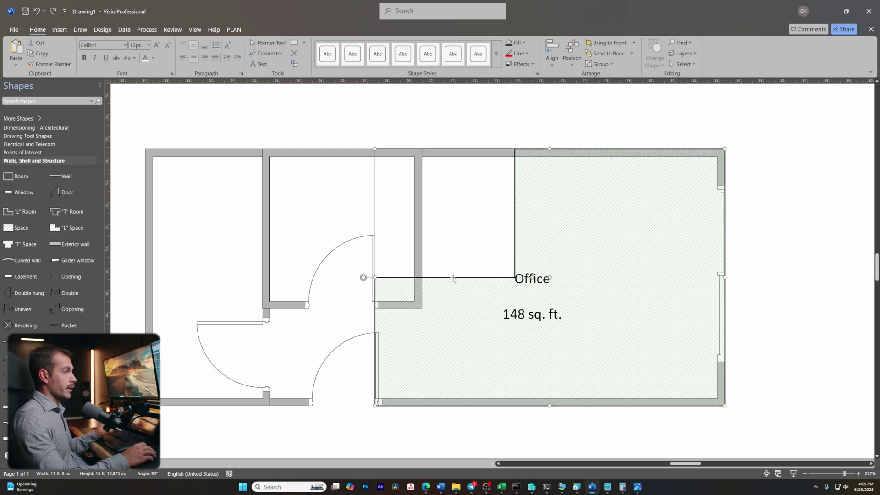
pyautogui.rightClick(573, 222)
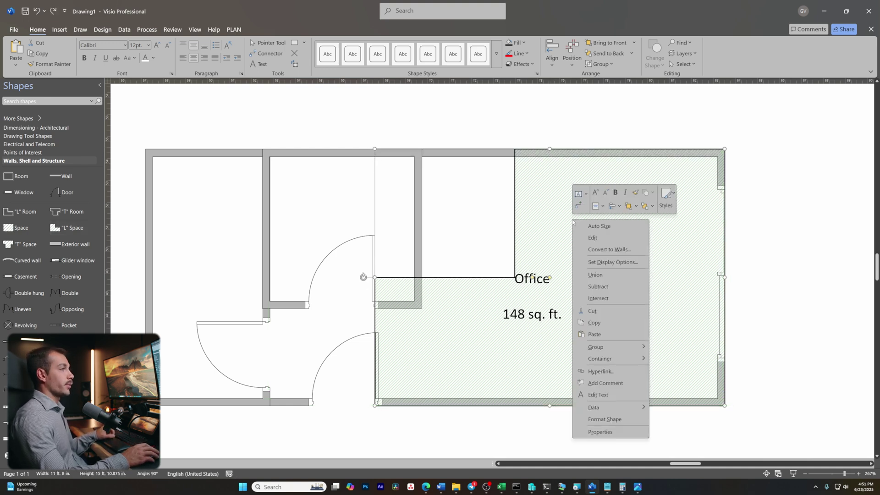
pyautogui.click(591, 226)
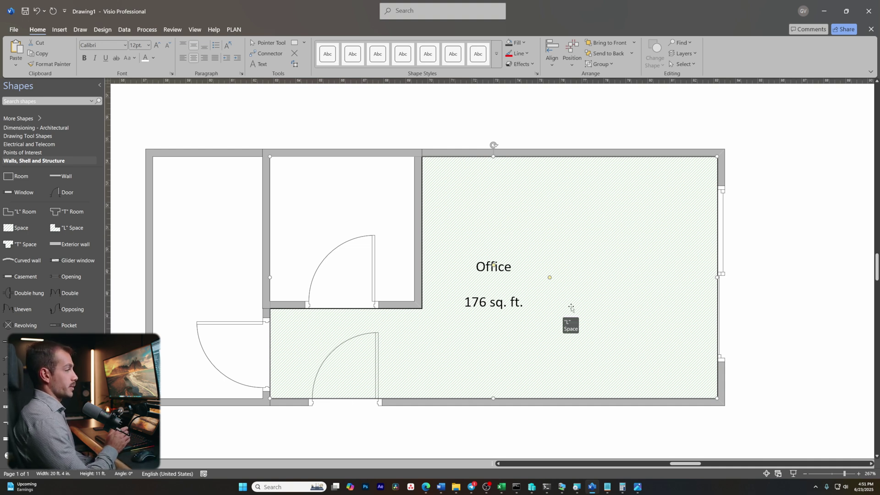
pyautogui.press('Escape')
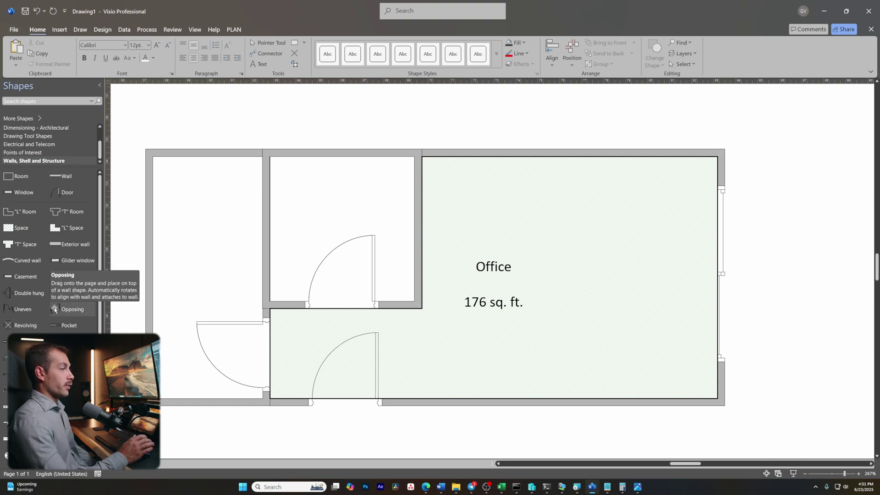
# Search shapes for 'off', then add the Furniture stencil from Building Plan
pyautogui.click(21, 102)
pyautogui.write('office')
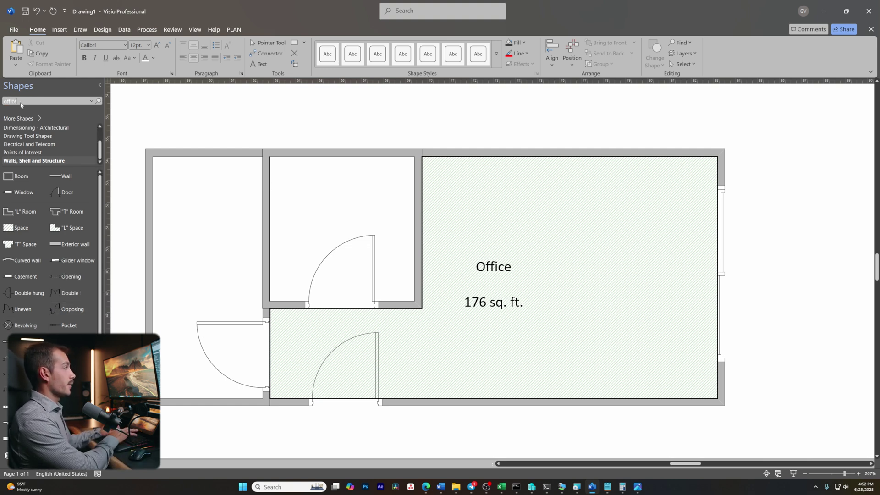
pyautogui.press('Return')
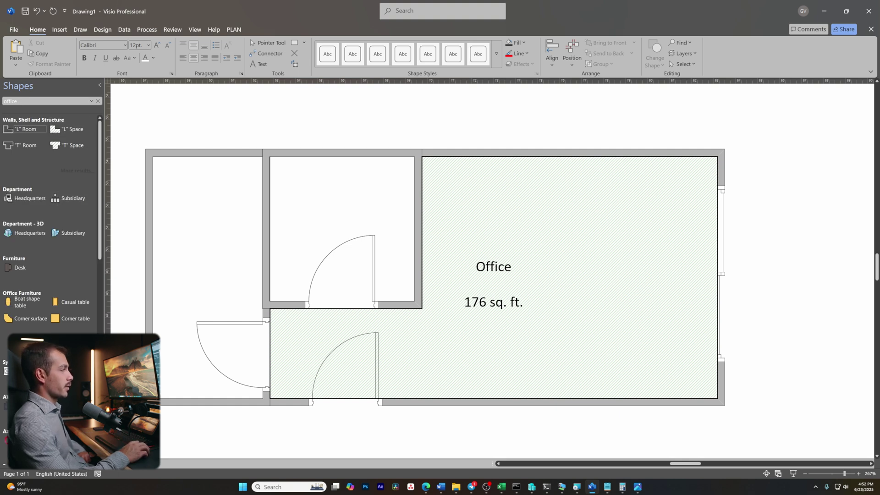
pyautogui.click(97, 101)
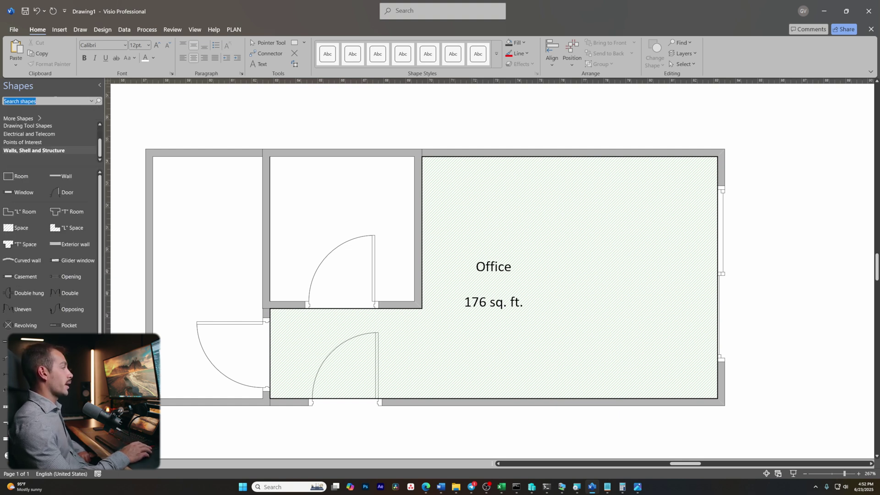
pyautogui.click(21, 118)
pyautogui.moveTo(140, 202)
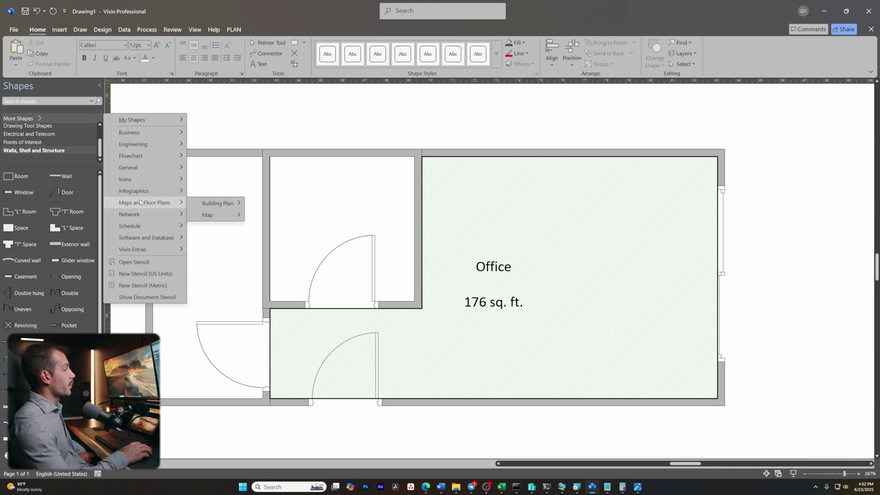
pyautogui.moveTo(241, 204)
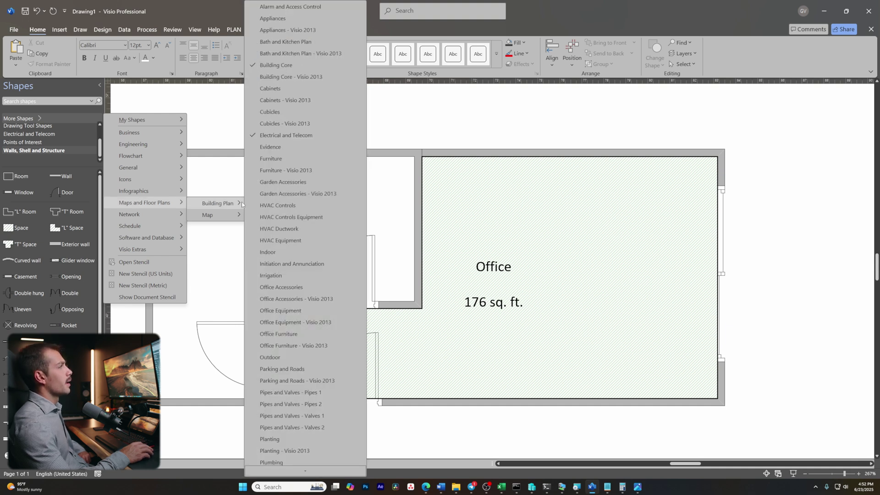
pyautogui.click(276, 159)
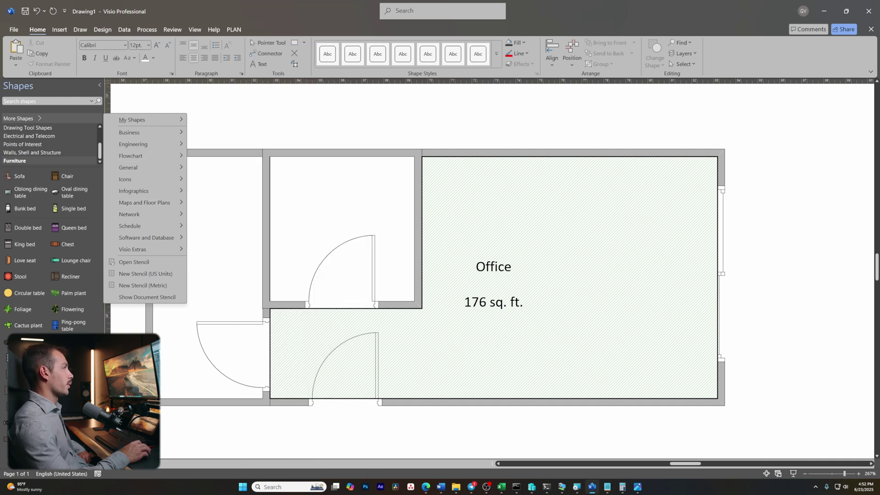
# Add the Office Furniture stencil from Building Plan
pyautogui.moveTo(132, 126)
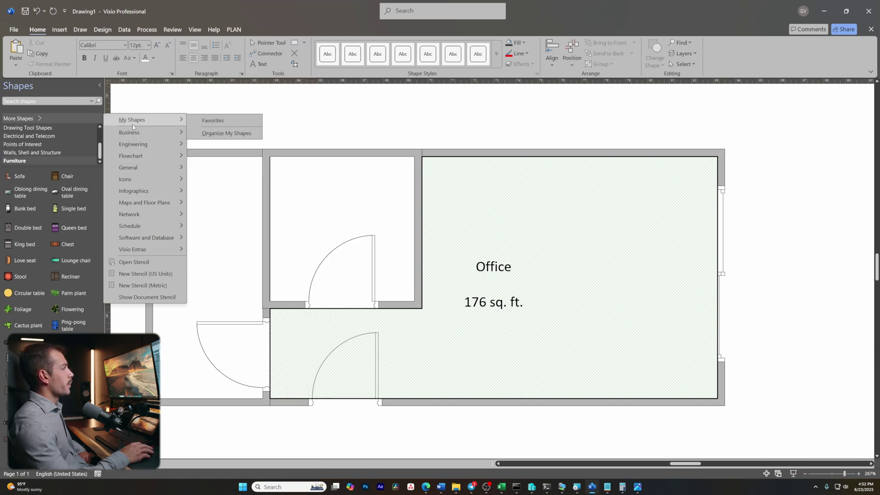
pyautogui.moveTo(220, 205)
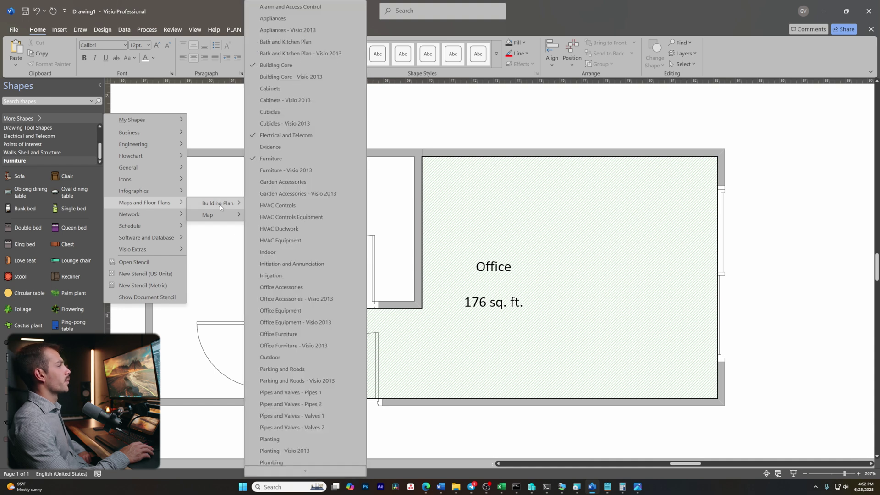
pyautogui.scroll(-1, 289, 293)
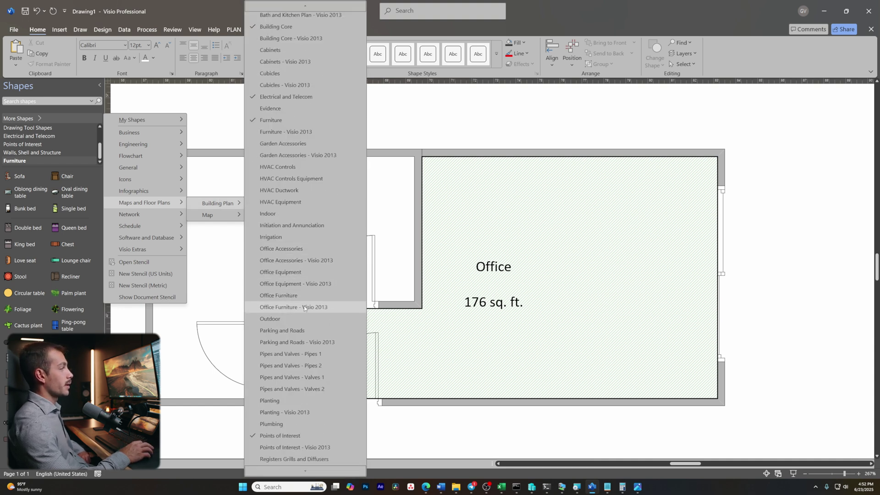
pyautogui.click(298, 295)
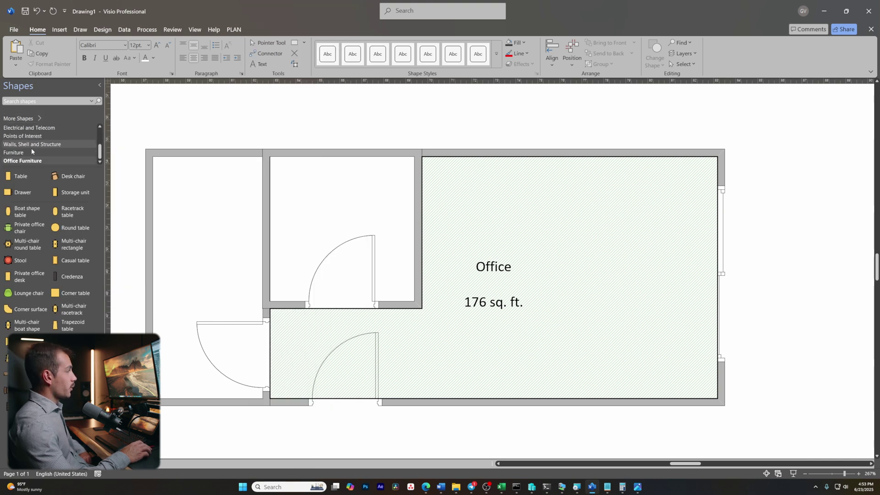
# Place a desk in the Office, turned -90°, pushed against the top wall
pyautogui.scroll(3, 31, 148)
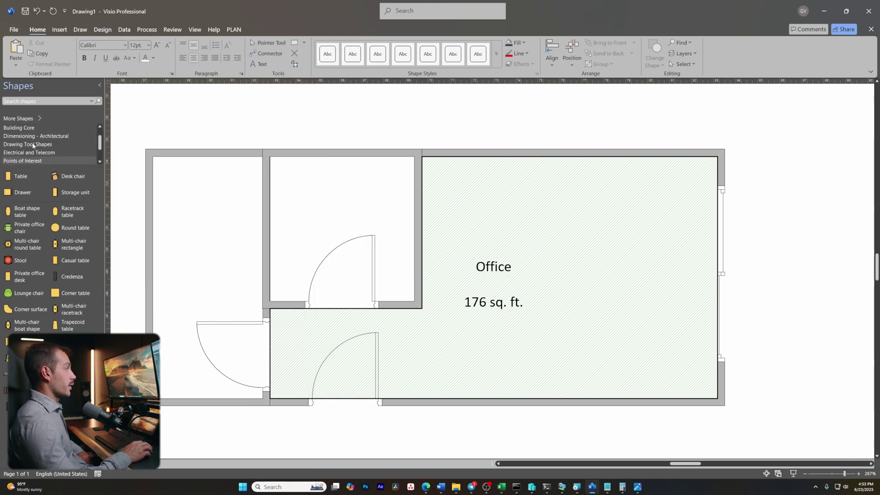
pyautogui.scroll(-3, 33, 145)
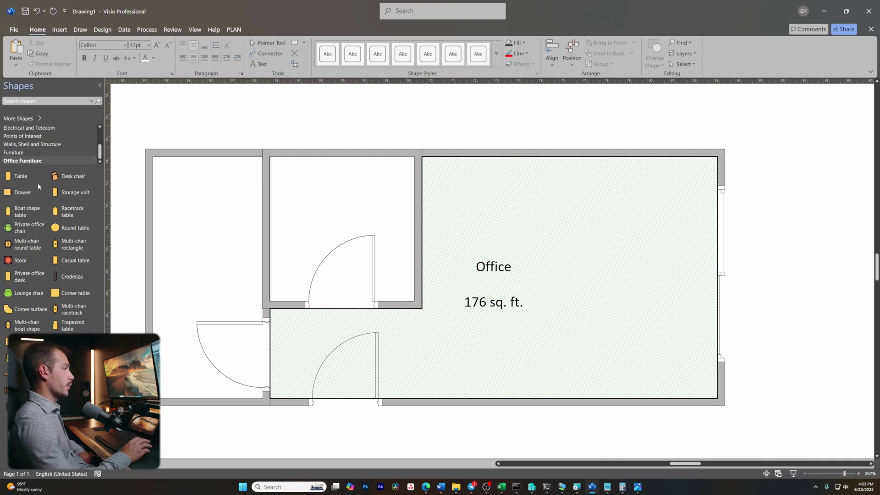
pyautogui.moveTo(25, 244); pyautogui.dragTo(531, 211)
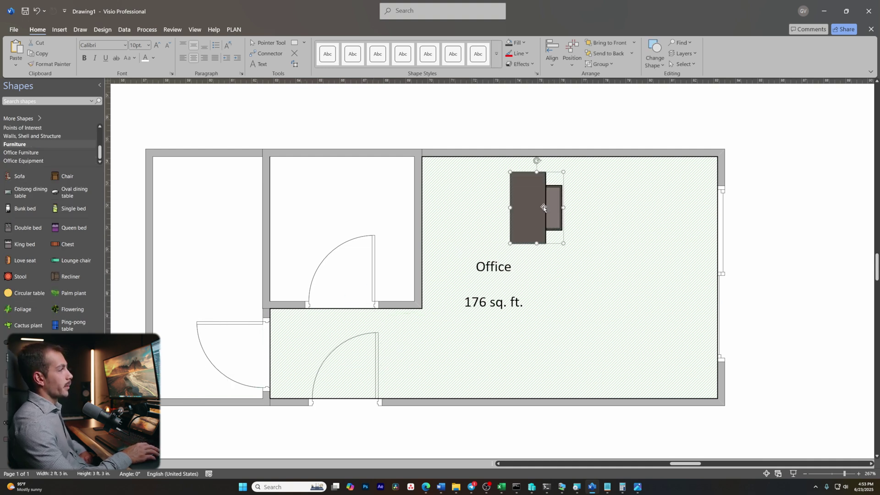
pyautogui.moveTo(535, 160); pyautogui.dragTo(581, 195)
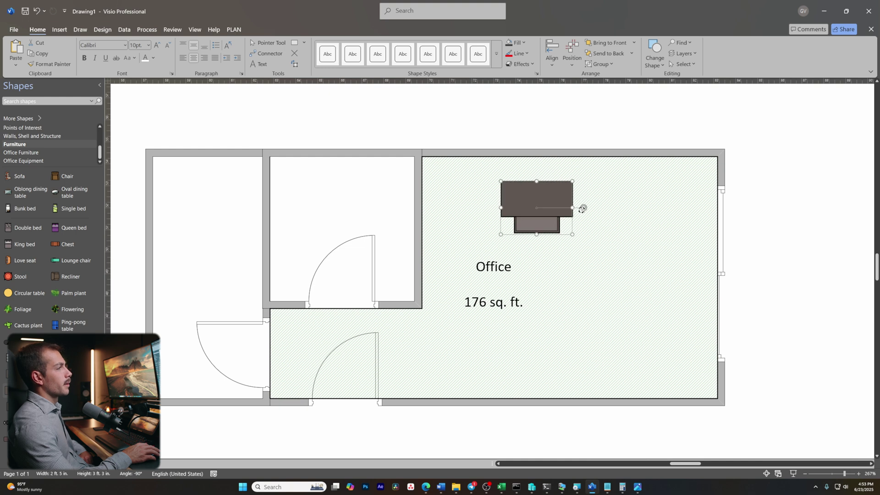
pyautogui.moveTo(581, 202); pyautogui.dragTo(584, 185)
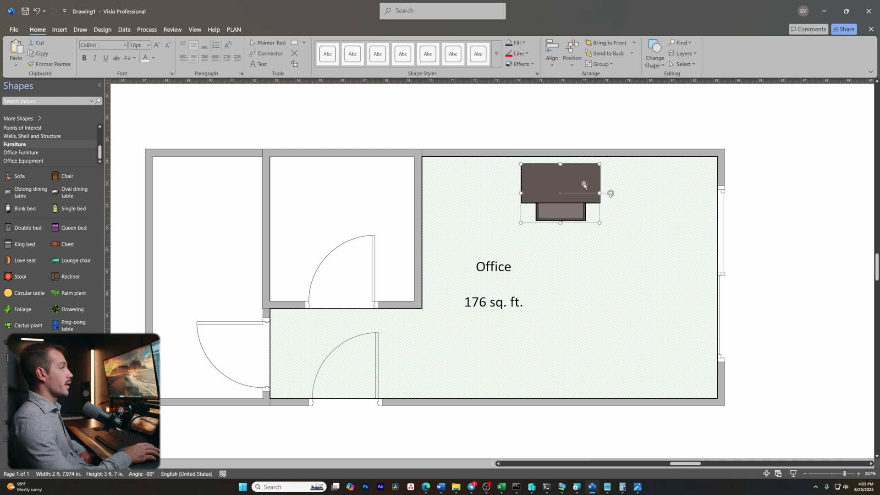
# Place a desk chair turned 180° below the desk, sized to tuck under it
pyautogui.moveTo(520, 222); pyautogui.dragTo(514, 239)
pyautogui.click(21, 152)
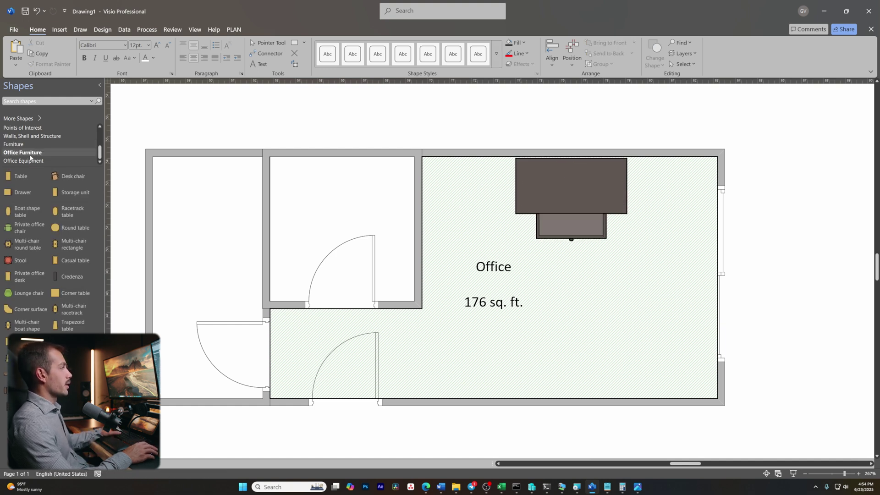
pyautogui.moveTo(69, 176); pyautogui.dragTo(578, 321)
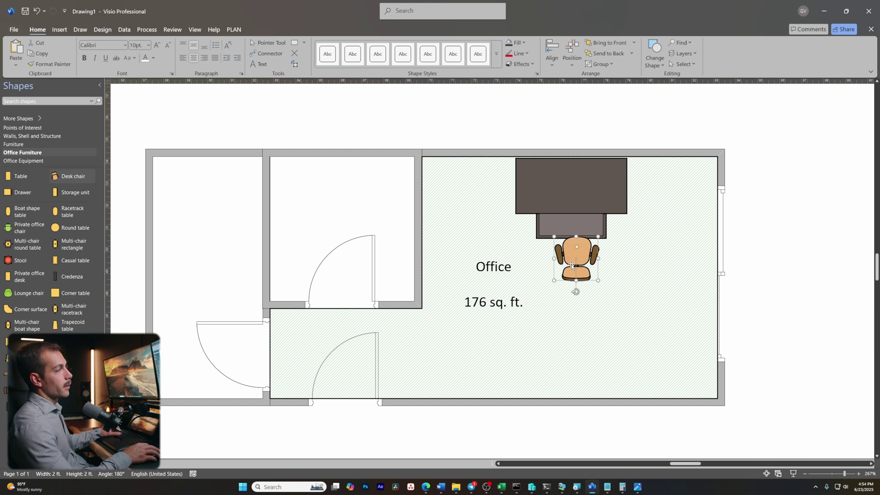
pyautogui.moveTo(571, 266); pyautogui.dragTo(515, 290)
pyautogui.moveTo(557, 250); pyautogui.dragTo(576, 235)
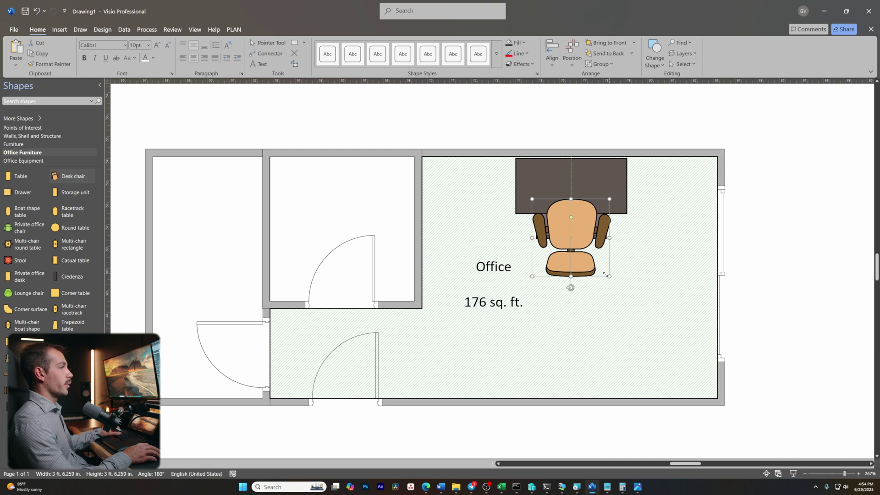
pyautogui.moveTo(604, 274); pyautogui.dragTo(599, 259)
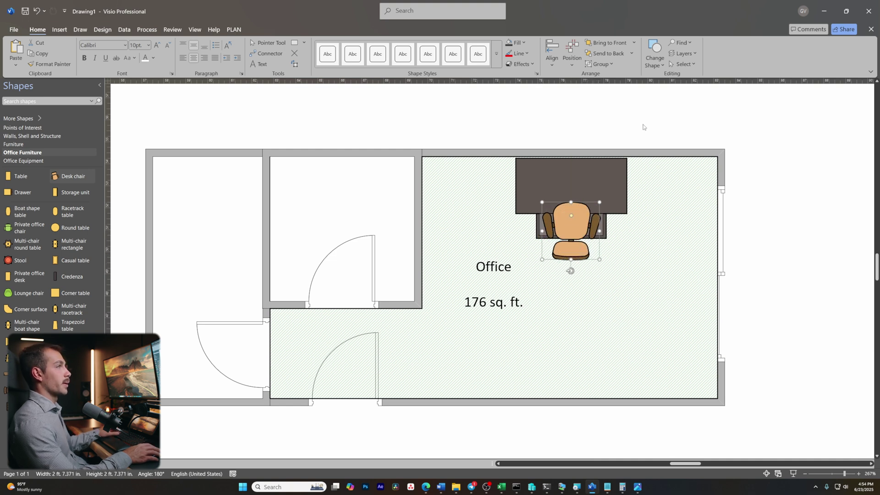
# Check the chair's layer assignment, send it behind the desk, then bring it back
pyautogui.click(685, 54)
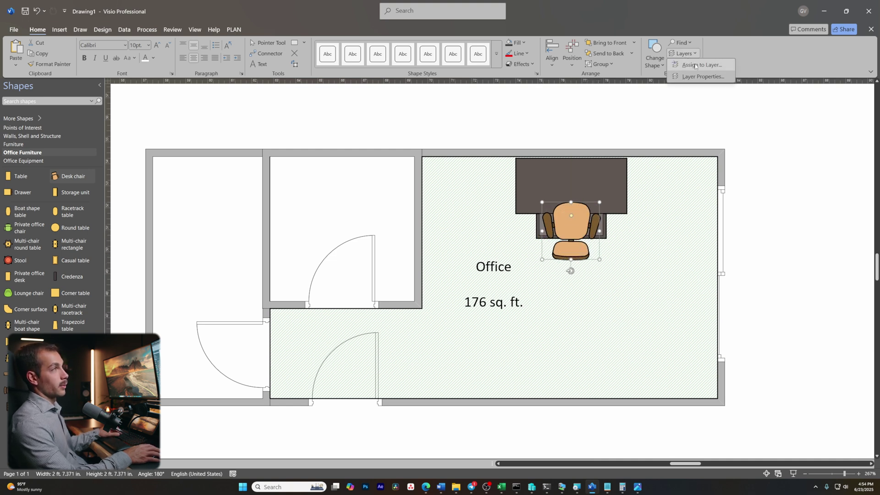
pyautogui.click(697, 65)
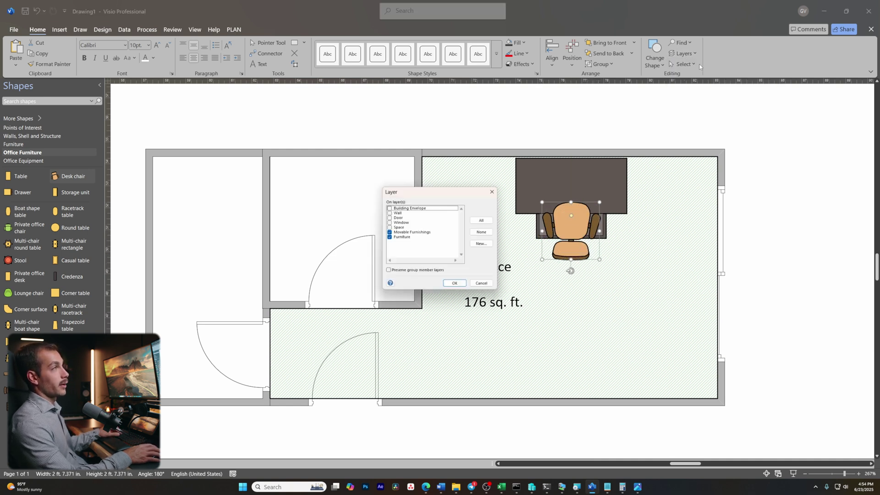
pyautogui.click(481, 286)
pyautogui.click(611, 55)
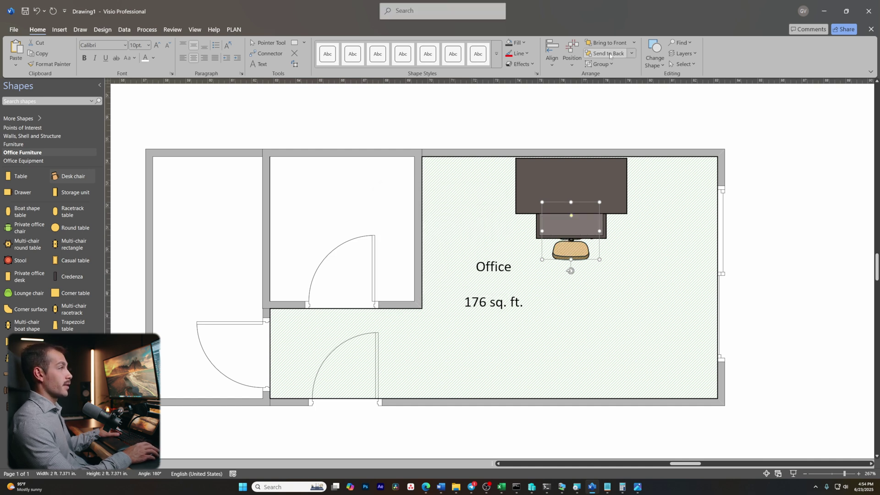
pyautogui.click(622, 279)
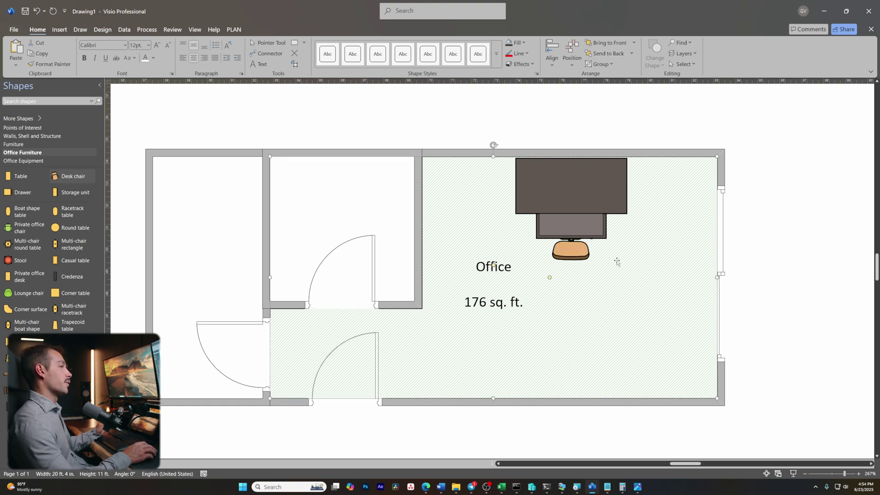
pyautogui.click(583, 257)
pyautogui.hotkey('ctrl', 'shift', 'f')
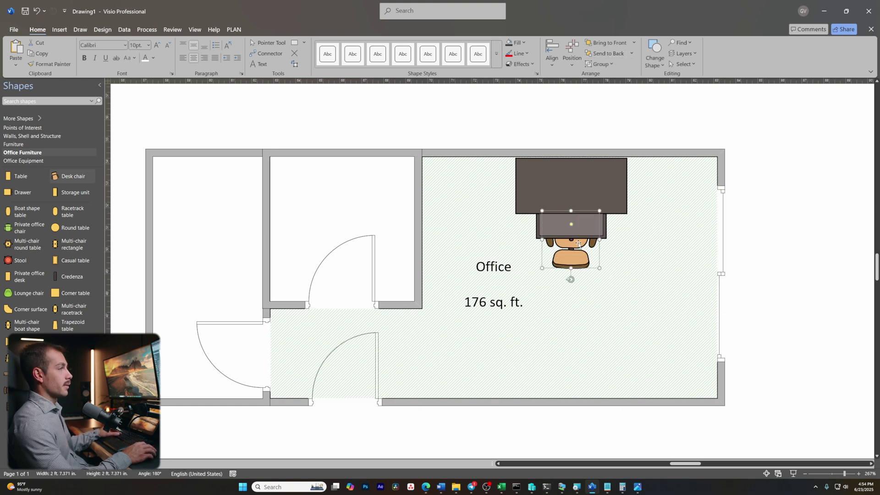
# Put a keyboard and angled monitors from Office Equipment on the desk, then zoom out
pyautogui.click(27, 161)
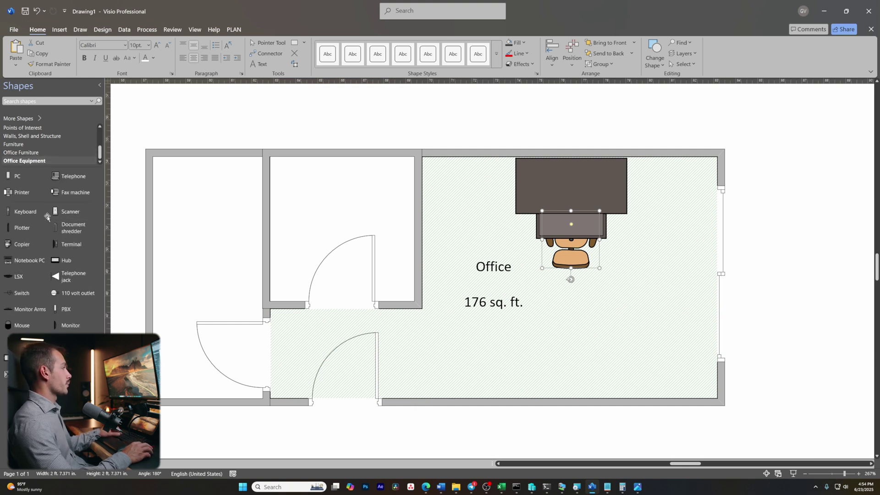
pyautogui.moveTo(44, 212); pyautogui.dragTo(571, 199)
pyautogui.moveTo(71, 326); pyautogui.dragTo(654, 222)
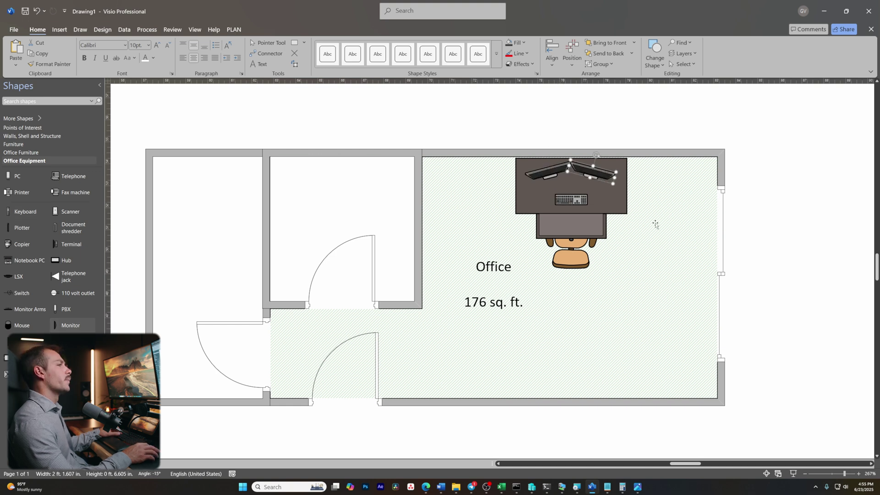
pyautogui.press('l')
pyautogui.press('space')
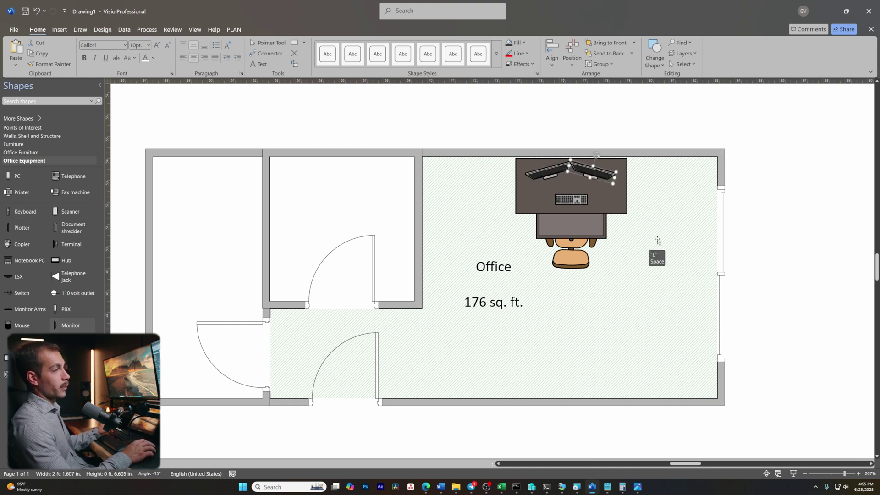
pyautogui.scroll(-1, 812, 205)
pyautogui.press('alt')
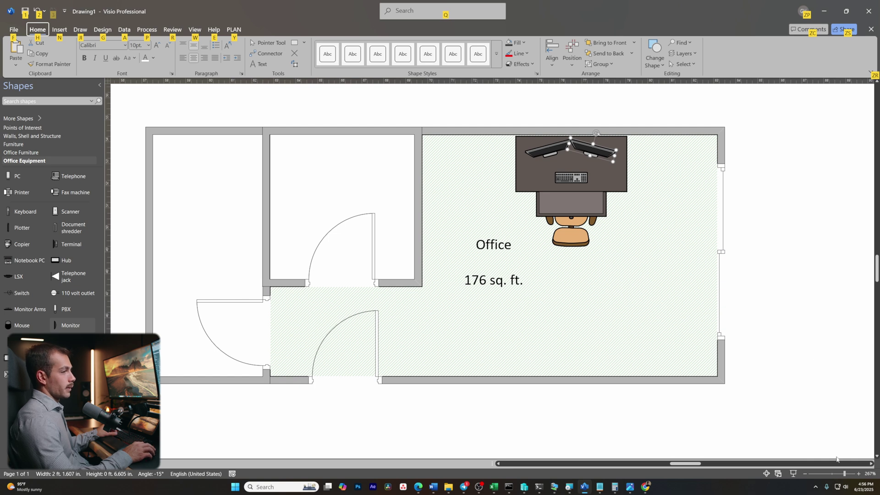
pyautogui.moveTo(844, 475); pyautogui.dragTo(839, 476)
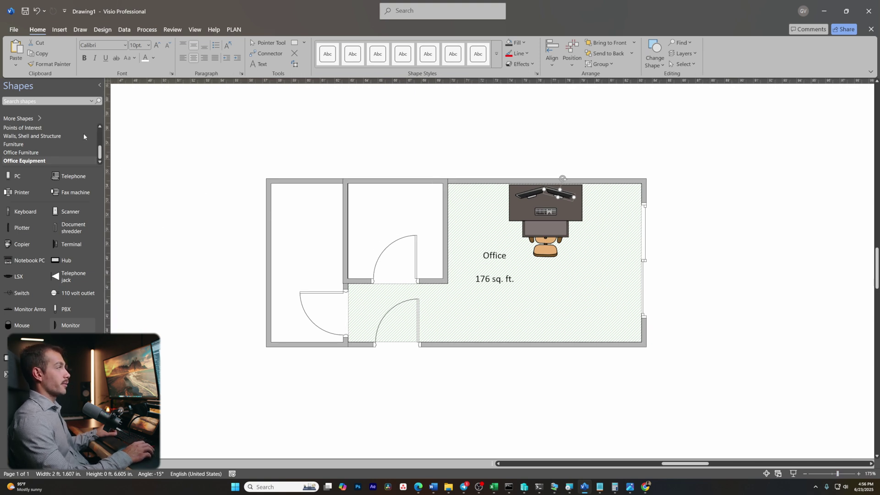
pyautogui.click(25, 141)
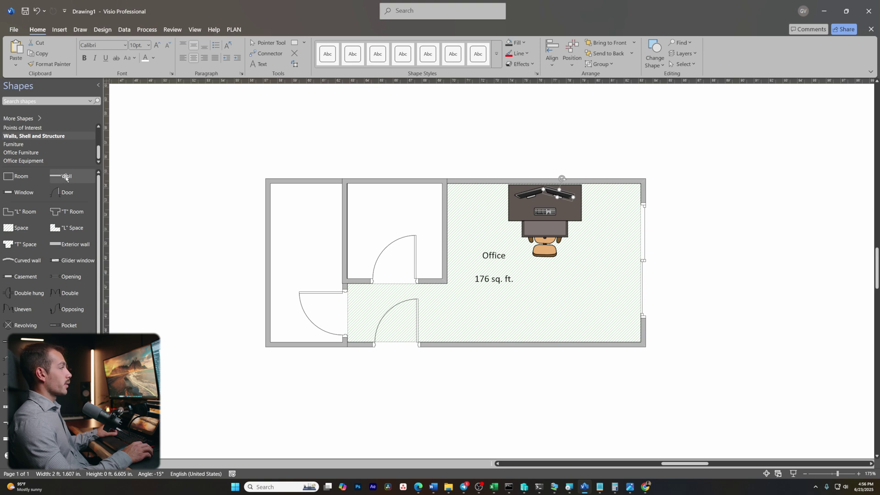
# Extend the top wall left and add an angled wall plus a vertical wall below it
pyautogui.moveTo(66, 177); pyautogui.dragTo(219, 181)
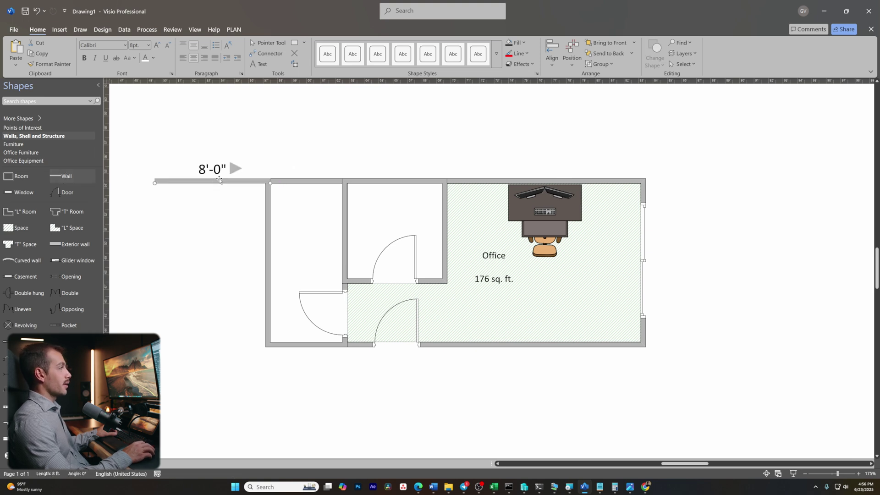
pyautogui.moveTo(73, 178); pyautogui.dragTo(221, 243)
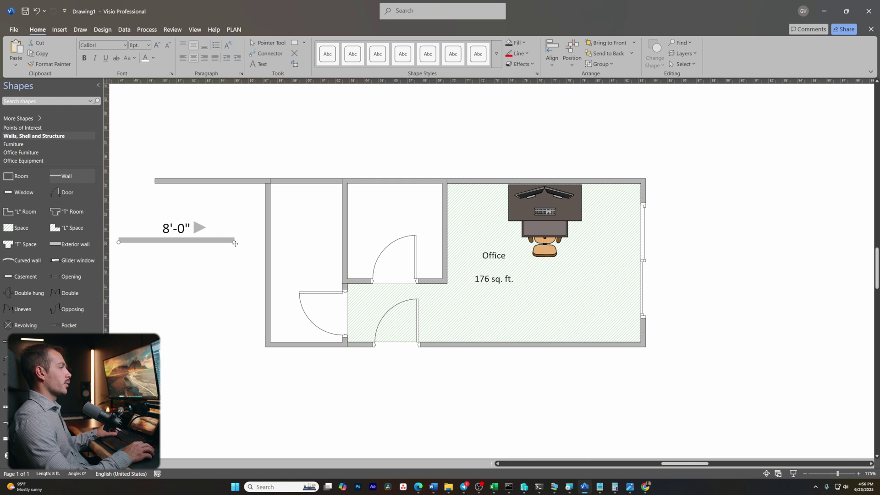
pyautogui.moveTo(234, 240); pyautogui.dragTo(162, 183)
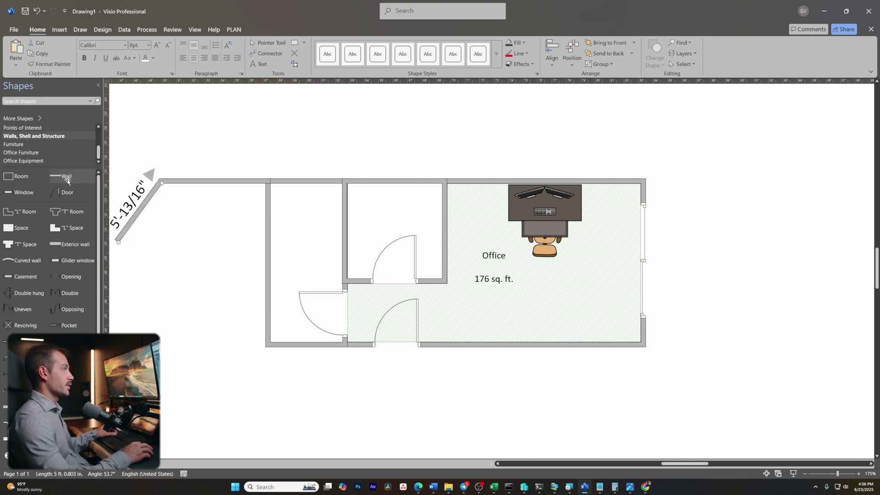
pyautogui.moveTo(66, 176); pyautogui.dragTo(142, 367)
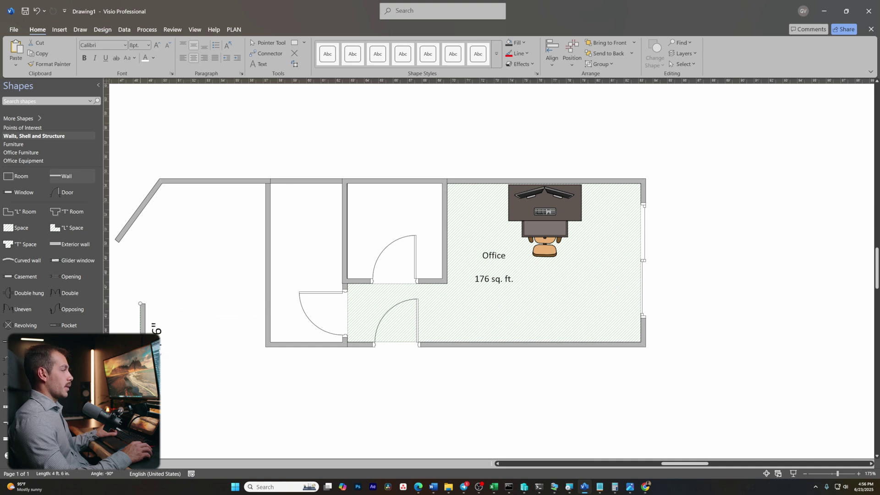
pyautogui.moveTo(143, 321); pyautogui.dragTo(121, 279)
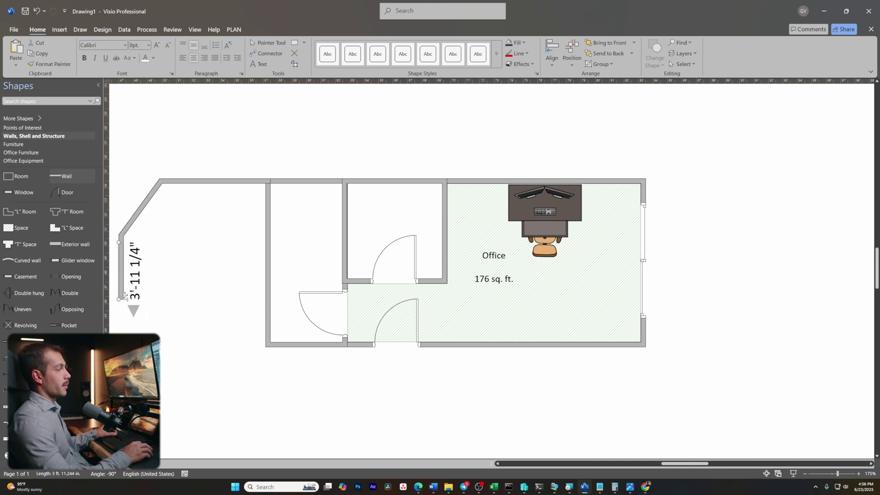
# Add a slanted bottom wall to the room's corner and shorten it to close the room
pyautogui.moveTo(67, 176); pyautogui.dragTo(158, 357)
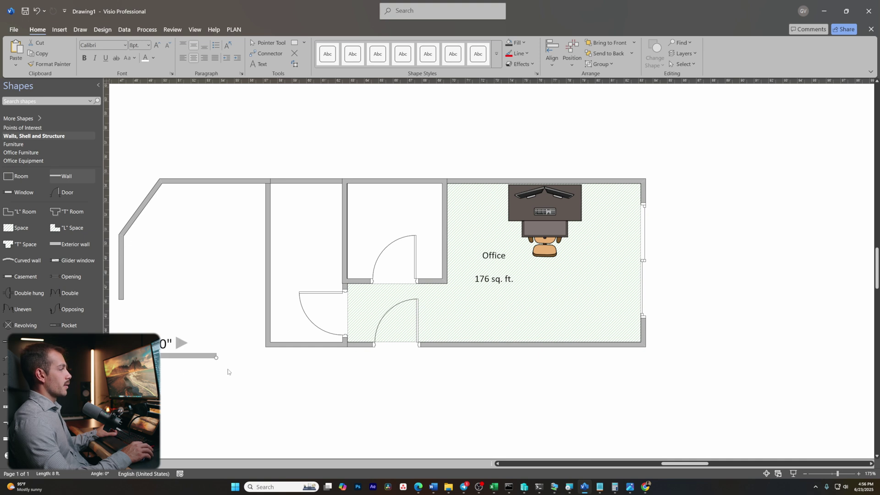
pyautogui.moveTo(217, 358); pyautogui.dragTo(368, 289)
pyautogui.hscroll(-5, 224, 390)
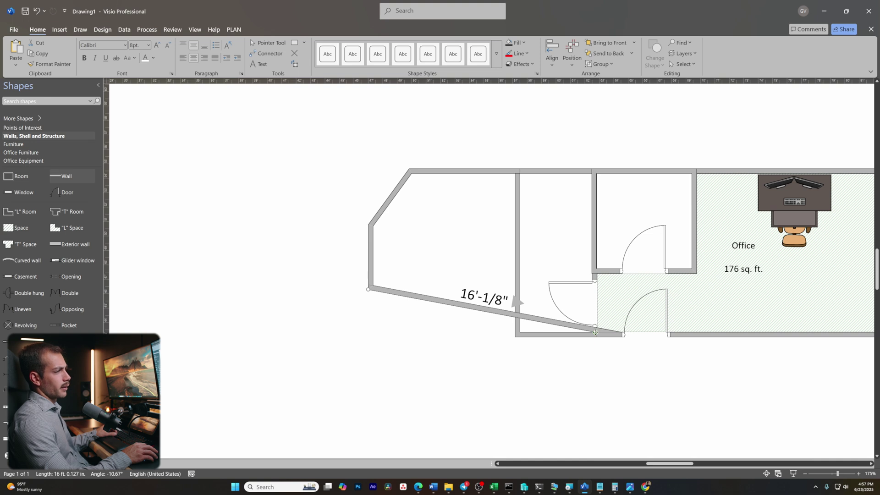
pyautogui.moveTo(596, 332); pyautogui.dragTo(503, 332)
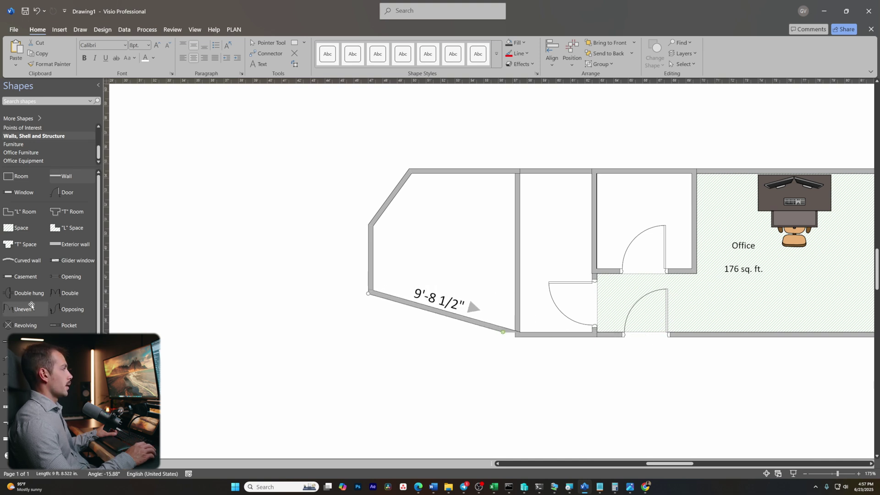
# Place a space in the new angled room and Auto Size it to 89 sq. ft
pyautogui.moveTo(19, 228); pyautogui.dragTo(455, 251)
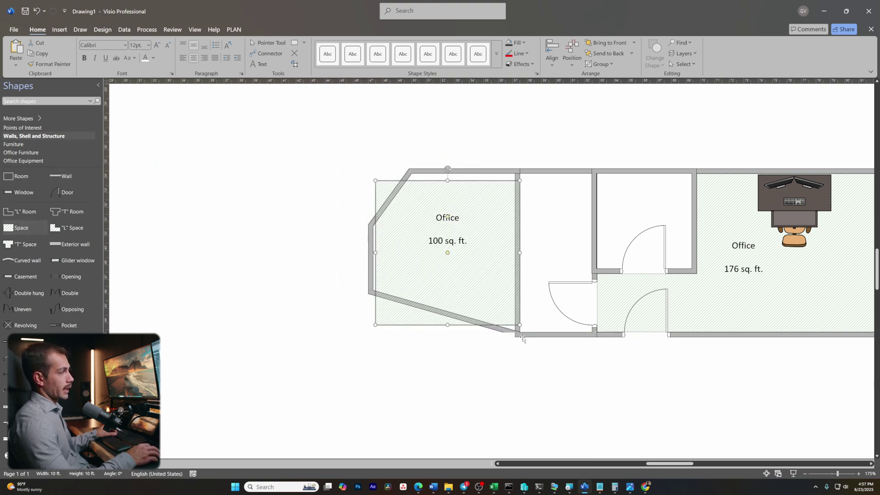
pyautogui.moveTo(519, 323); pyautogui.dragTo(458, 264)
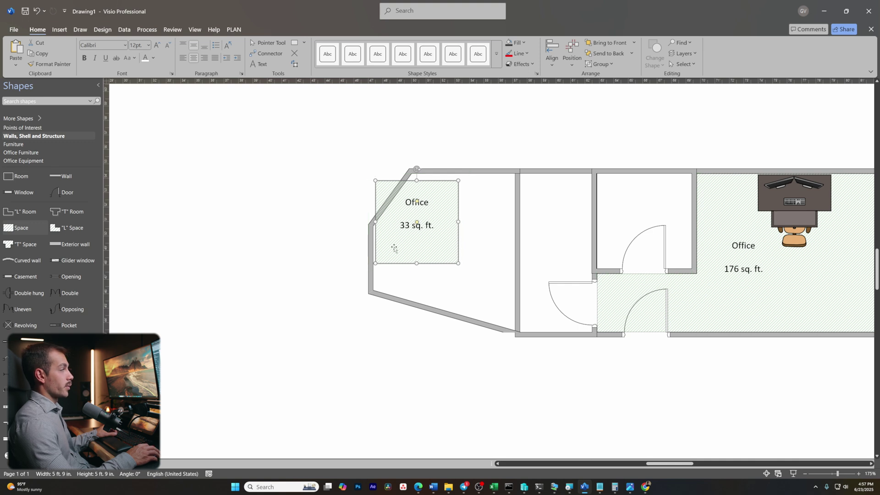
pyautogui.moveTo(394, 248); pyautogui.dragTo(433, 262)
pyautogui.rightClick(494, 270)
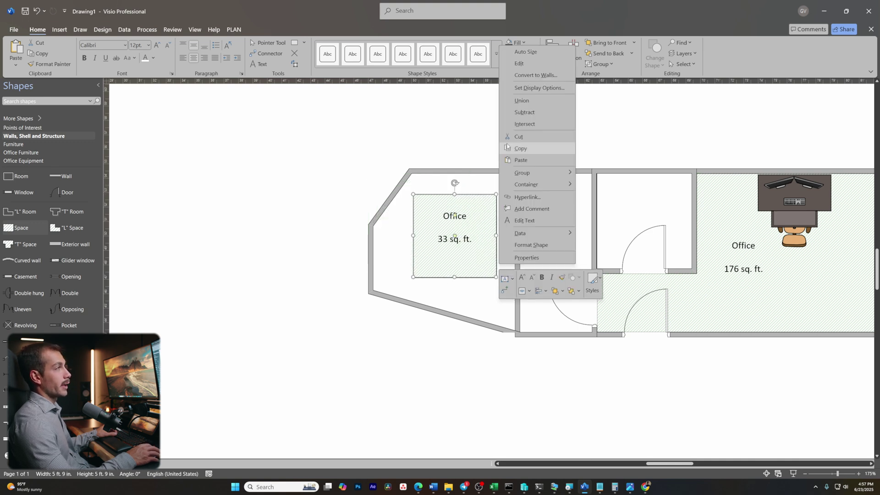
pyautogui.click(523, 52)
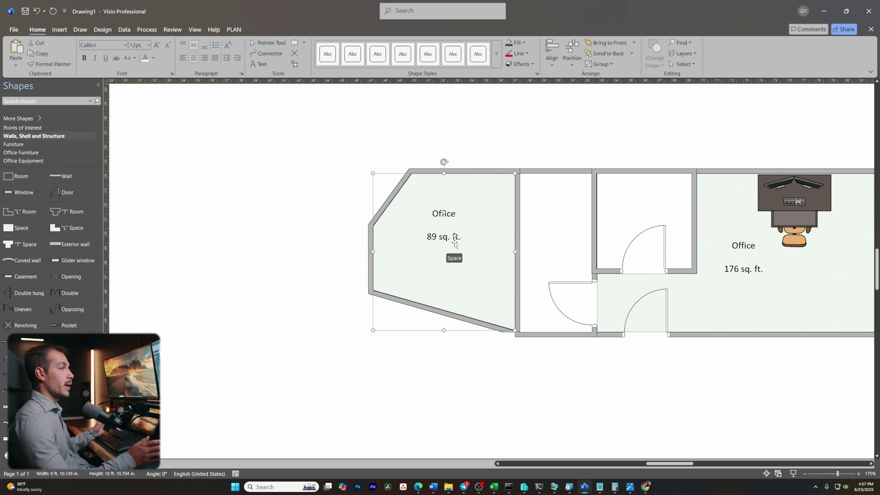
# Add a space to the middle small room and Auto Size it to the walls
pyautogui.moveTo(30, 229); pyautogui.dragTo(562, 261)
pyautogui.moveTo(628, 332); pyautogui.dragTo(570, 239)
pyautogui.rightClick(585, 230)
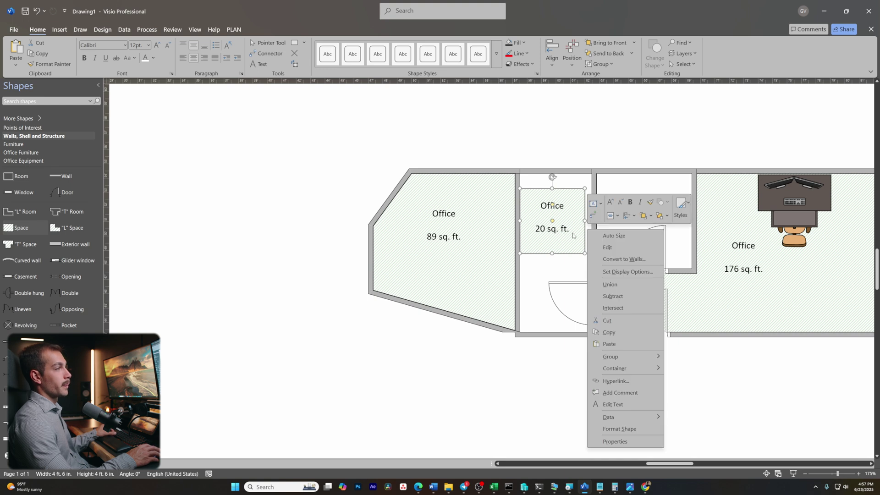
pyautogui.click(591, 236)
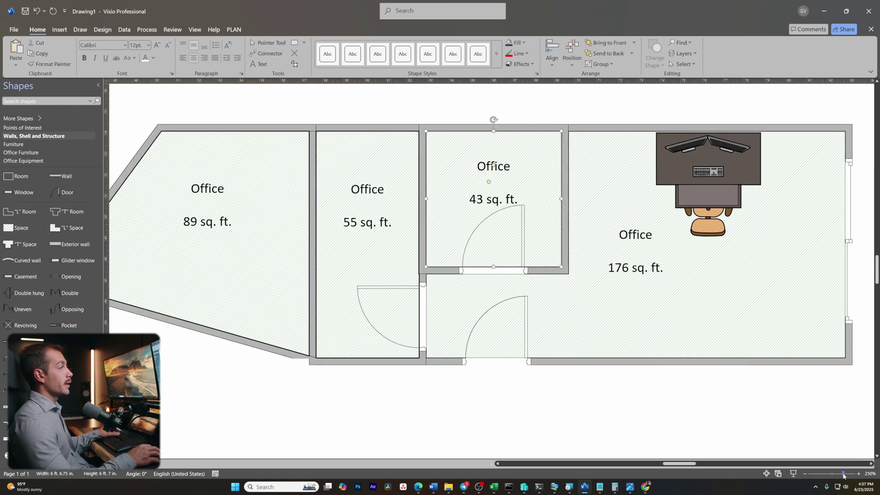
pyautogui.moveTo(846, 474); pyautogui.dragTo(837, 472)
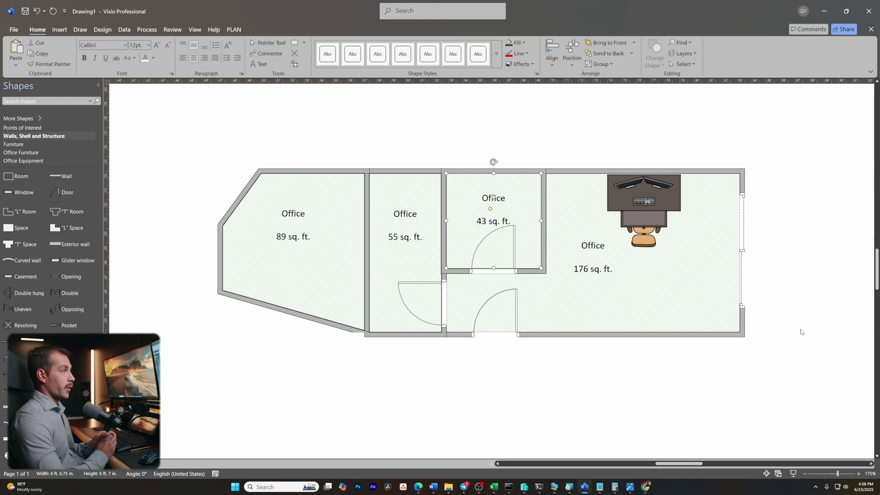
pyautogui.scroll(-2, 48, 252)
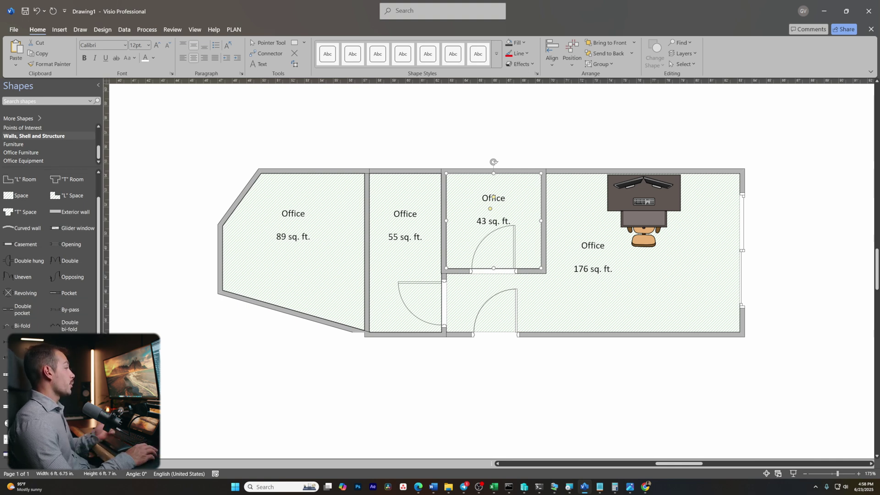